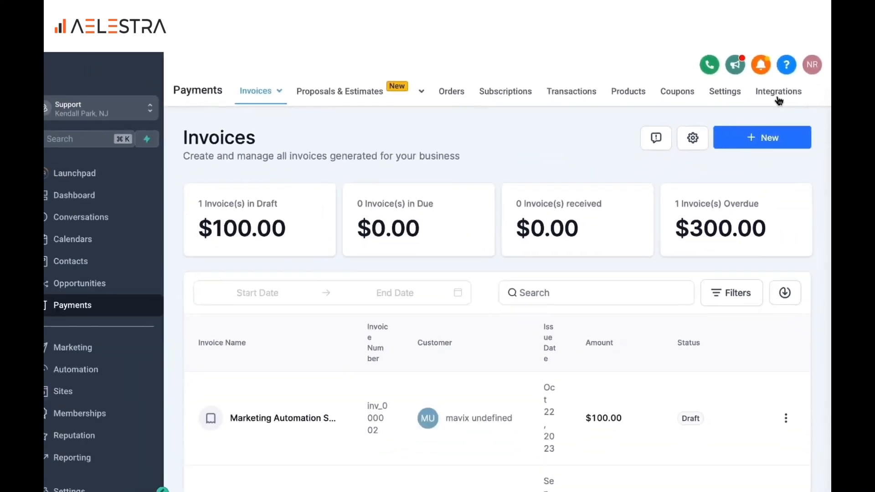
Open the payment integrations page and look over the available payment providers
click(728, 179)
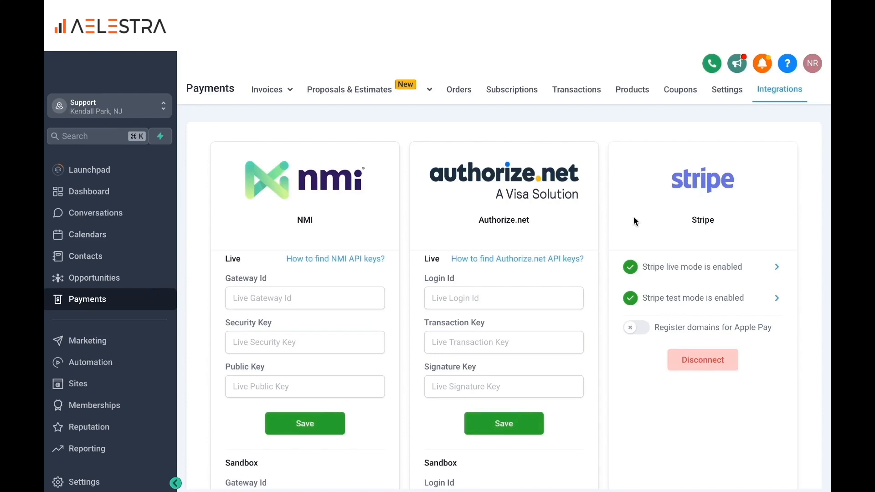
scroll(601, 246, down, 5)
scroll(355, 433, up, 5)
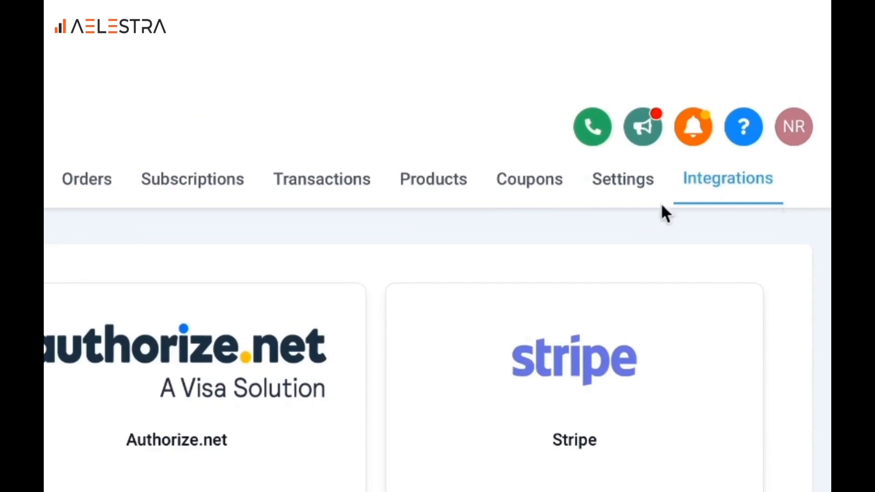
Open the payment settings and enable automatic sales receipts for payments
click(622, 181)
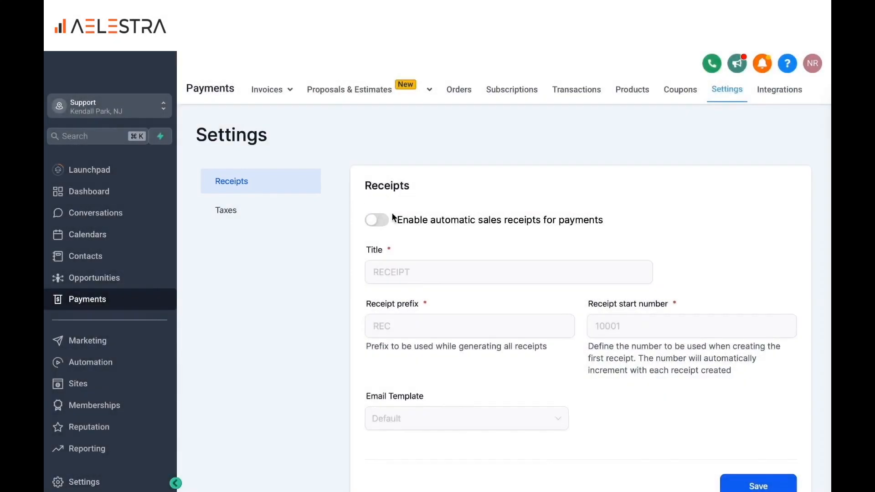
click(377, 220)
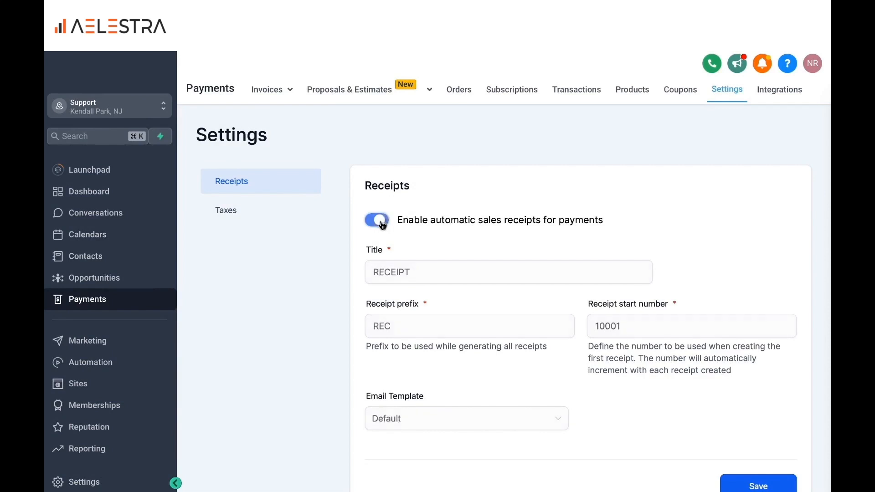
scroll(407, 288, down, 1)
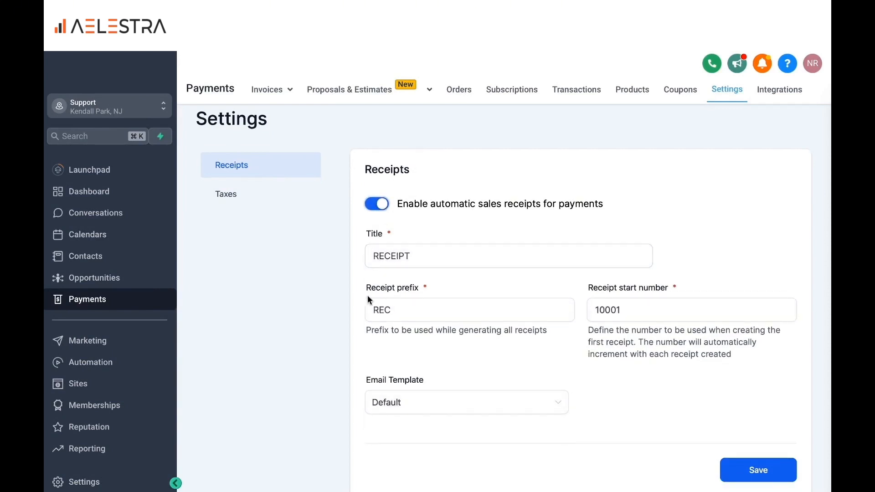
Review the receipt prefix and start number, and choose Pulse Marketing as the receipt email template
click(404, 305)
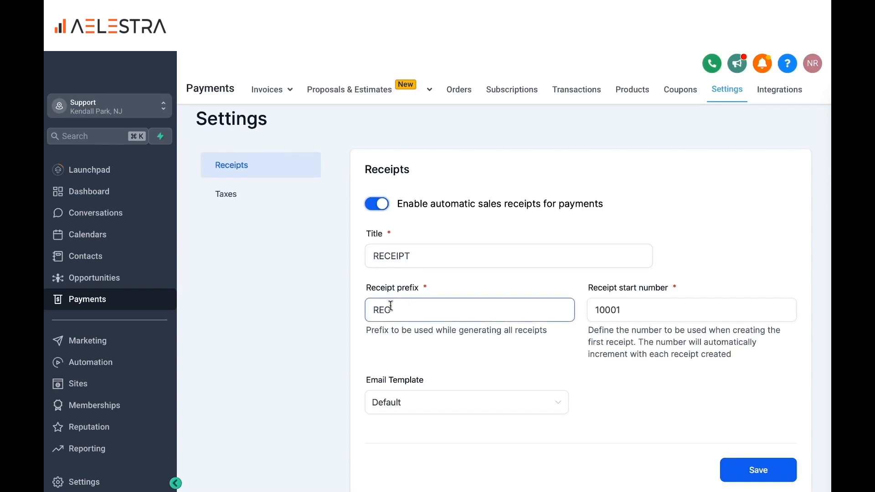
click(632, 307)
scroll(474, 330, down, 1)
click(397, 391)
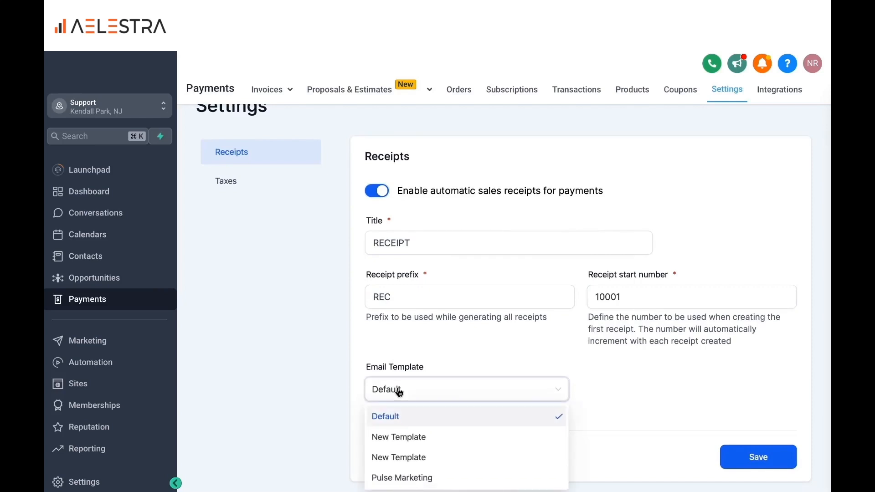
click(423, 373)
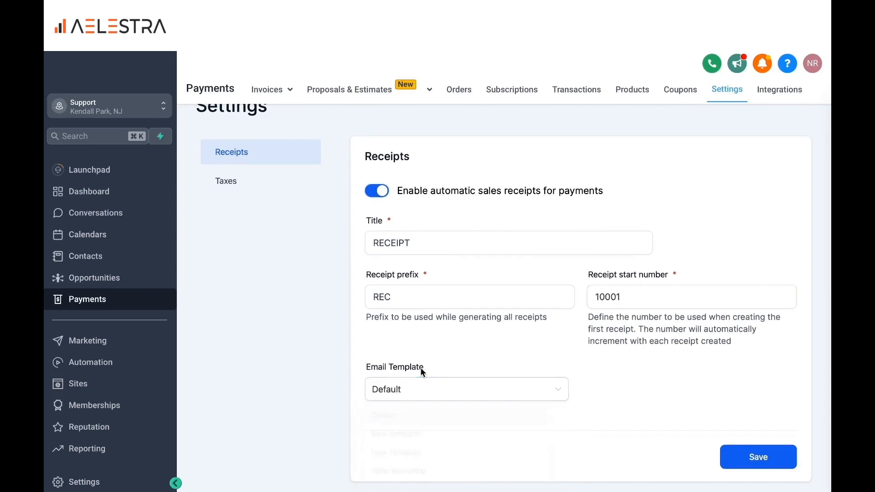
click(416, 383)
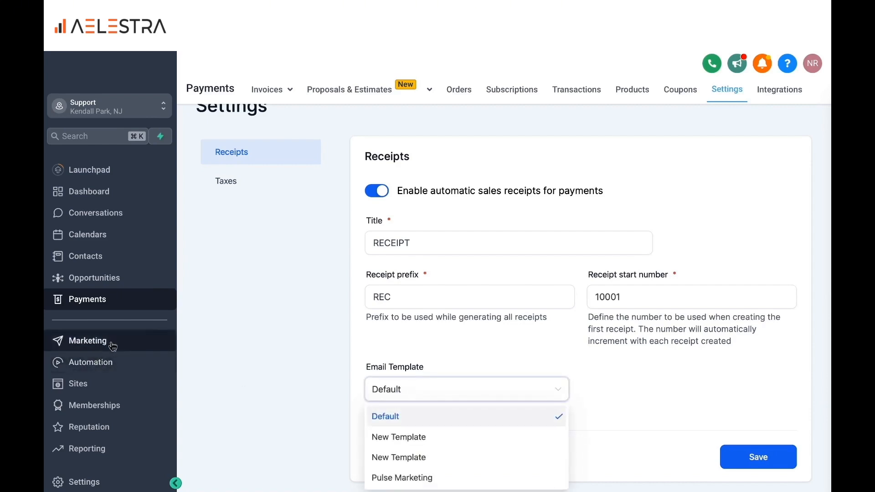
click(422, 477)
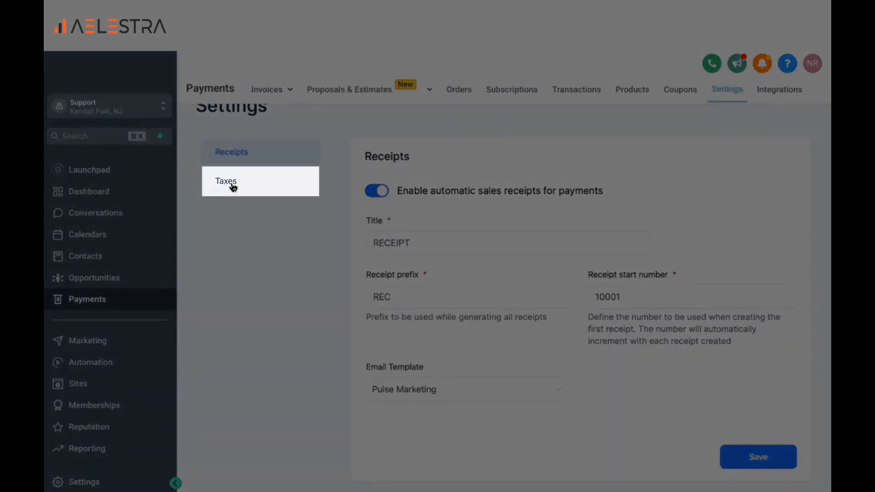
View the tax settings and the fields of the Add Tax form, and close it without adding a tax
click(234, 187)
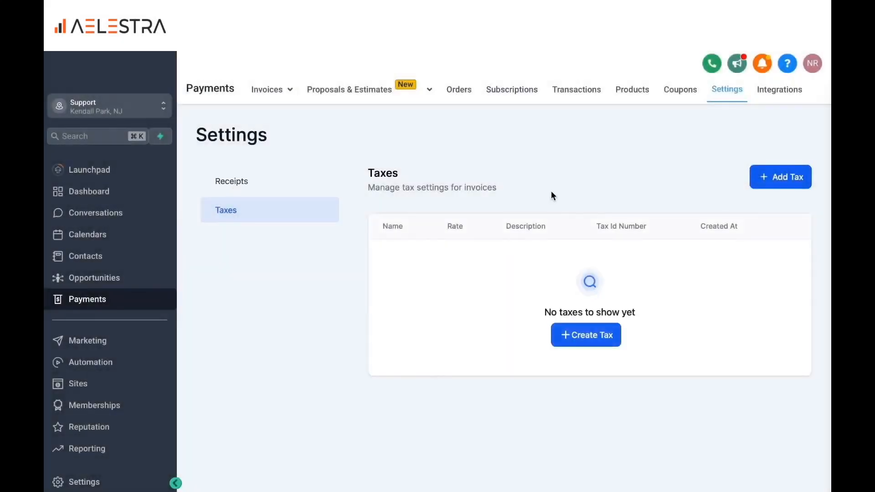
click(790, 178)
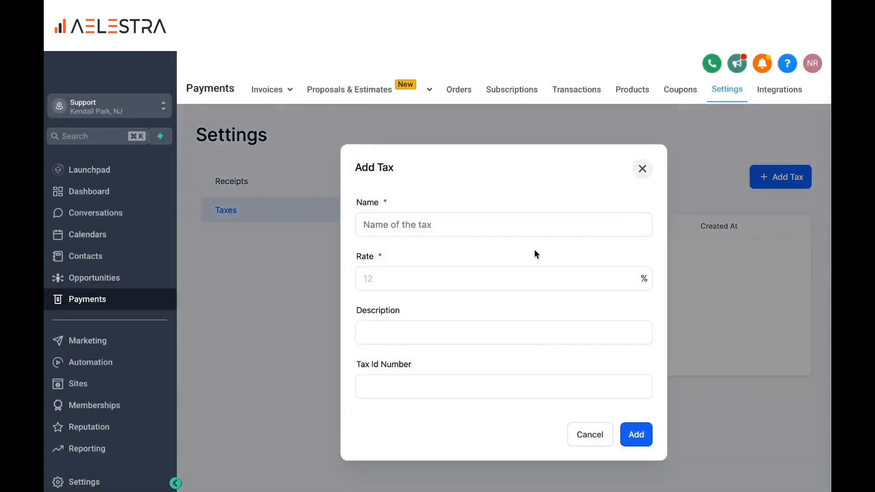
click(441, 227)
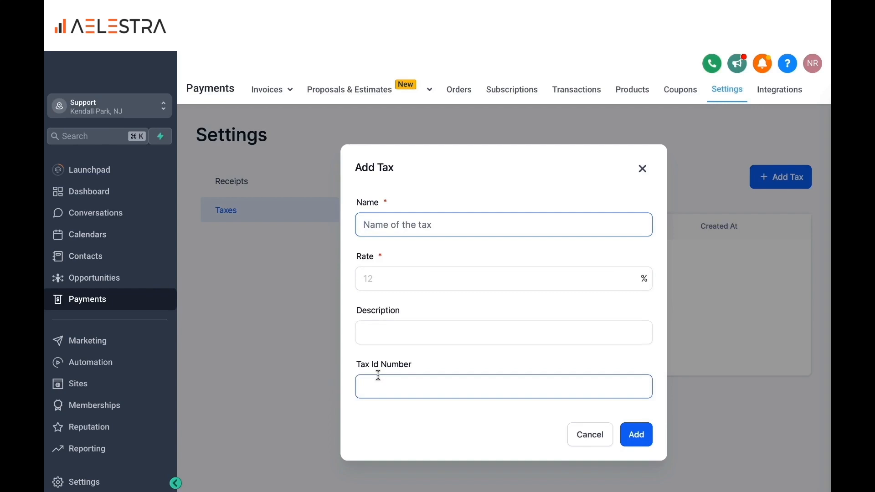
click(355, 144)
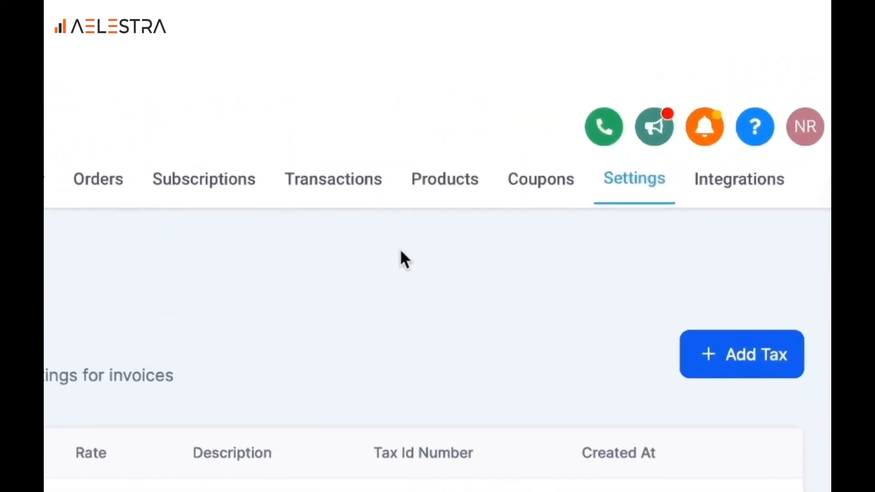
Create a new product in the payments product list and title it MARKETING SERVICES
click(445, 183)
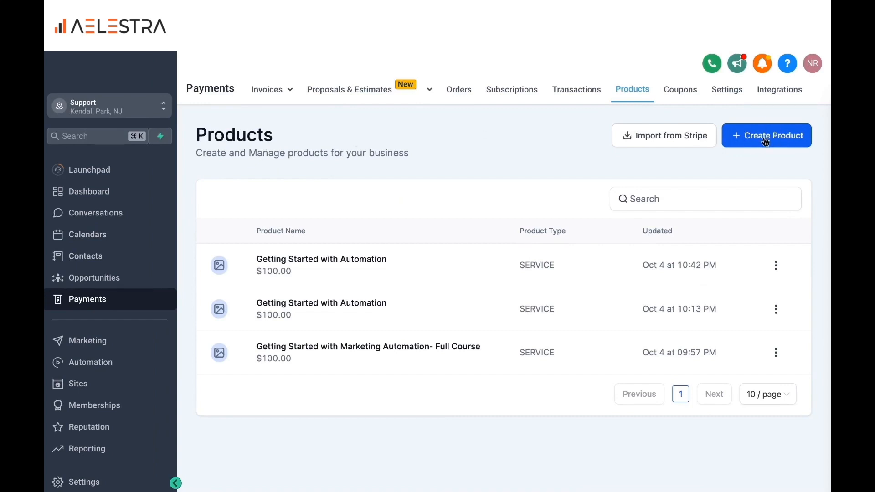
click(660, 142)
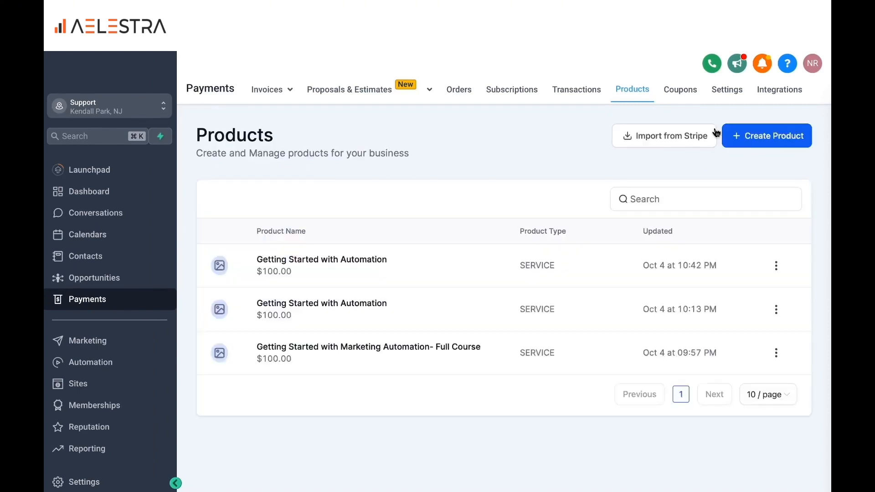
click(761, 140)
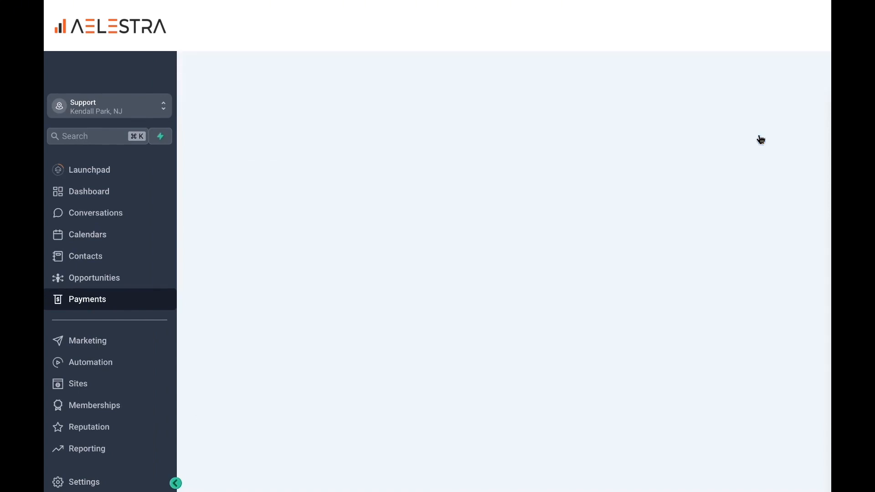
click(496, 176)
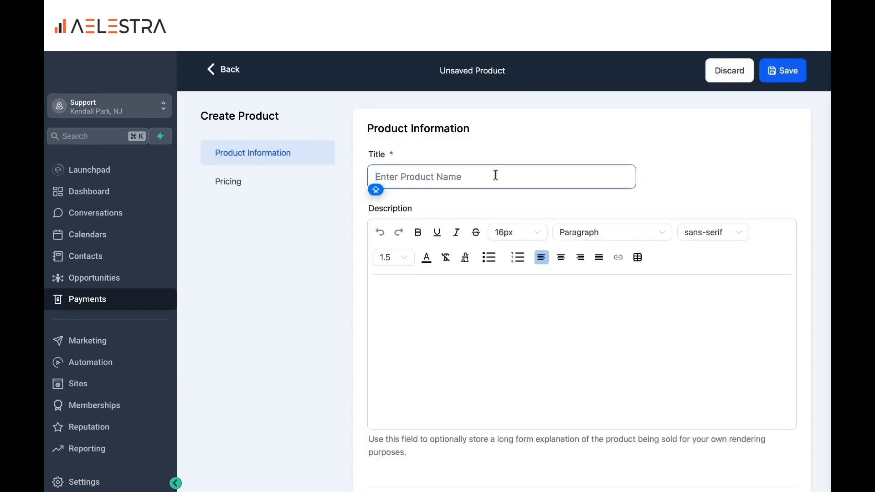
text(MARKETING SERVICES)
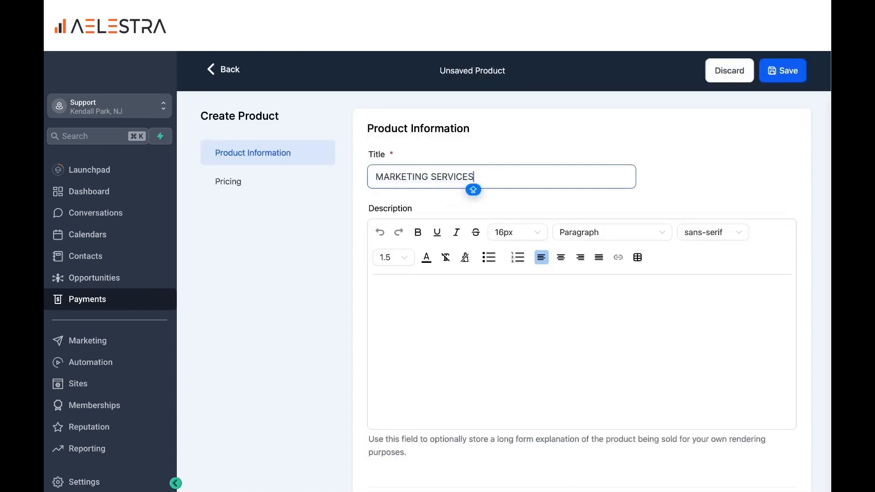
Go past the product's description and media, and choose A service as the product type
scroll(504, 240, down, 3)
click(403, 201)
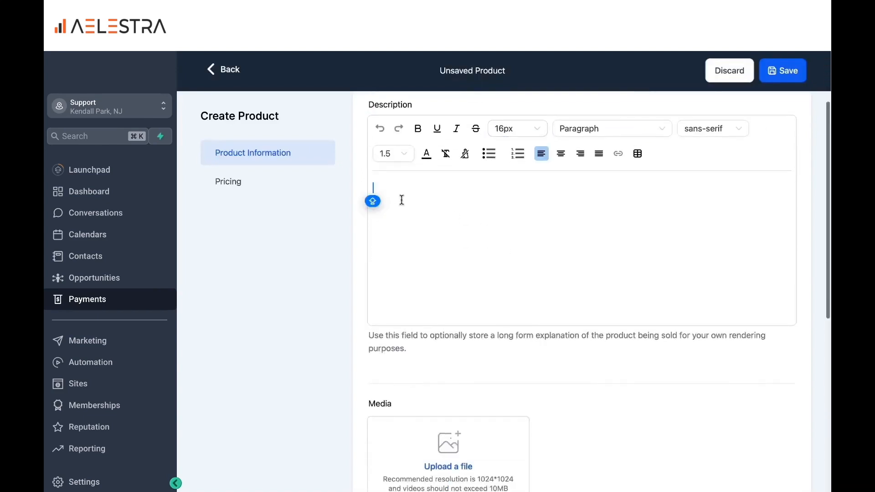
scroll(453, 230, down, 2)
scroll(453, 230, down, 2)
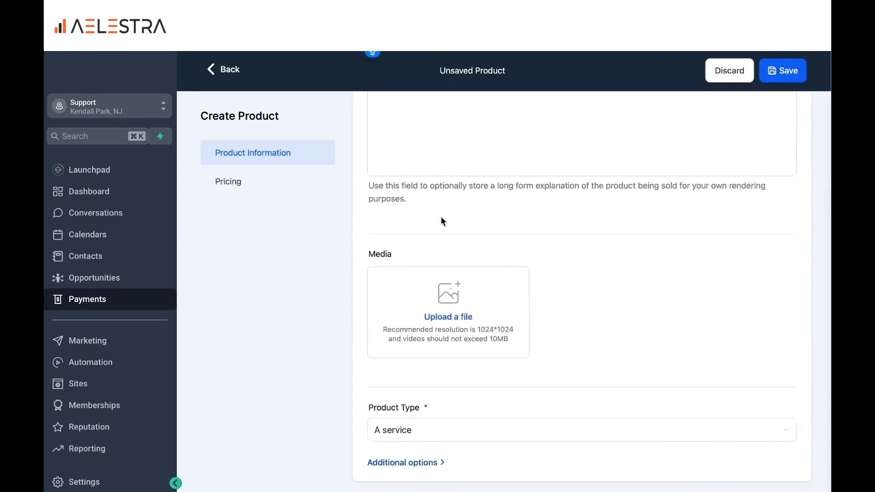
scroll(443, 220, down, 4)
scroll(442, 218, down, 1)
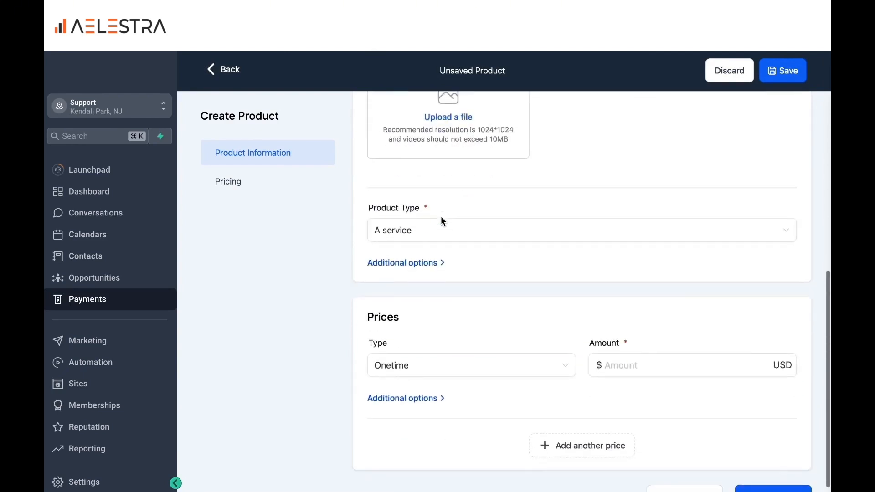
click(421, 230)
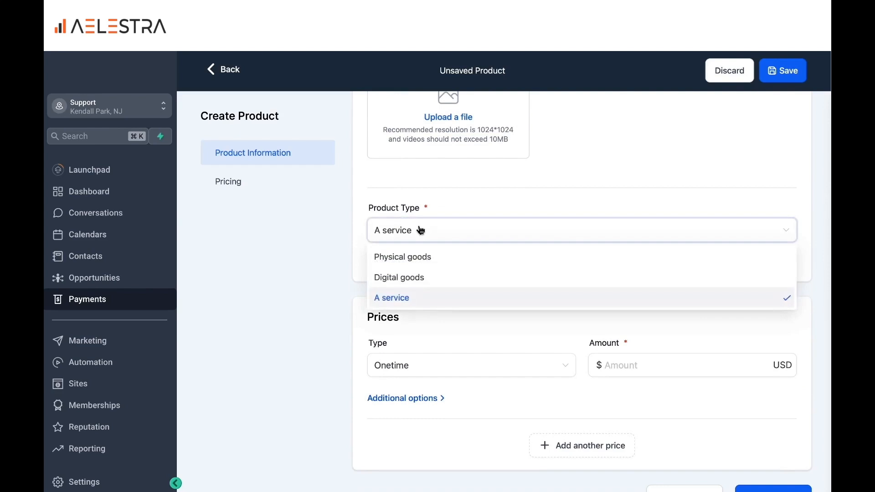
click(398, 300)
scroll(444, 248, down, 1)
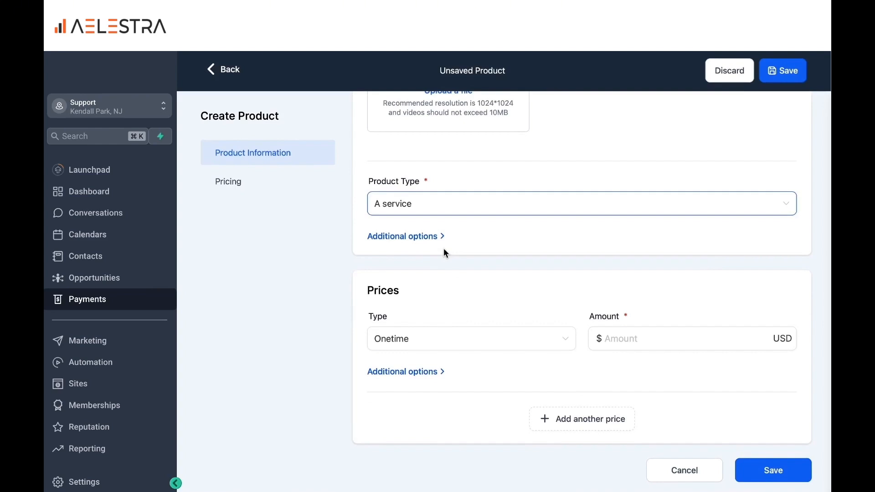
Enter a one-time price of 100 USD for the product
click(416, 339)
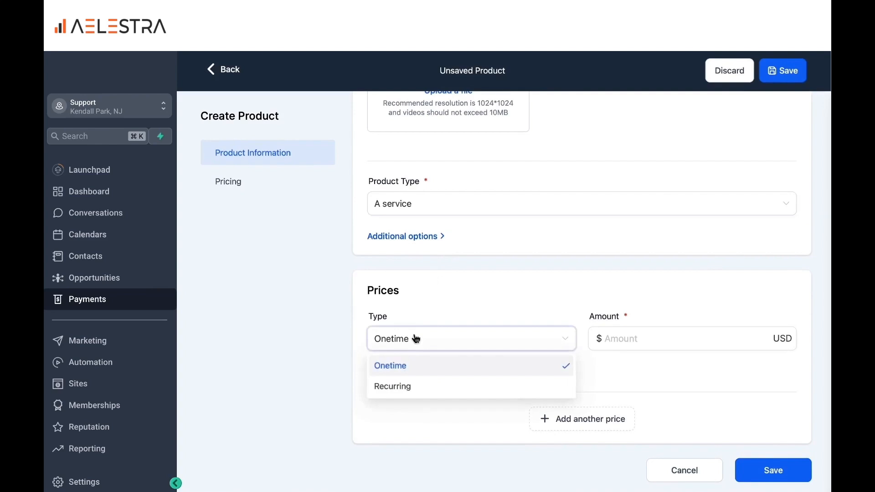
click(617, 337)
text(100)
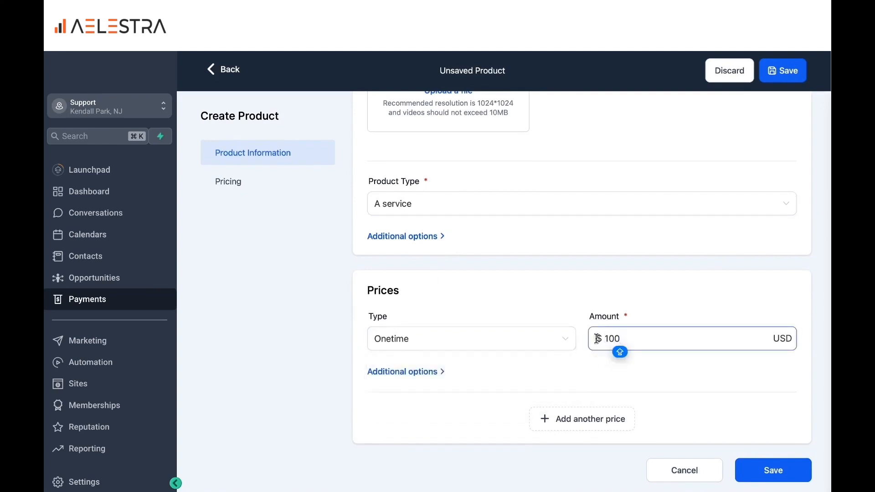
Make the product's price Recurring and set its amount to 1000 USD
click(487, 342)
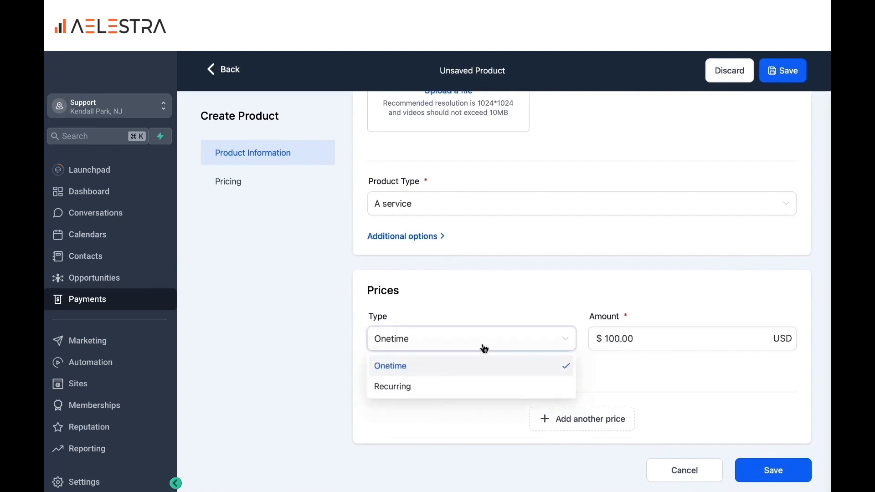
click(465, 391)
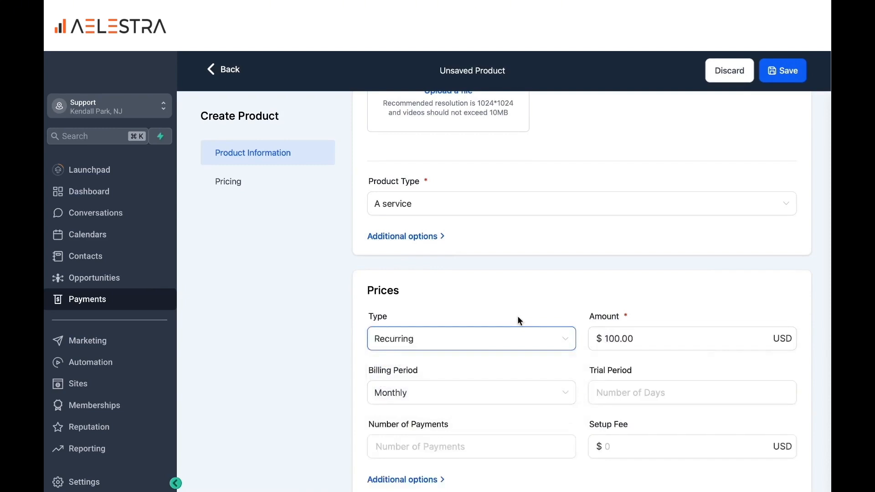
double_click(636, 333)
text(1000)
click(518, 262)
Set the recurring price's trial period to 10 days and its number of payments to 6
scroll(471, 326, down, 1)
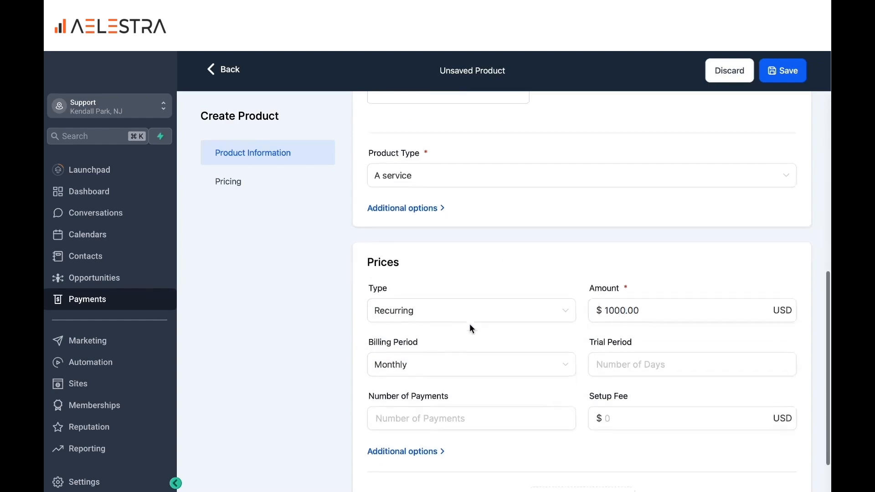
scroll(469, 325, down, 1)
click(607, 342)
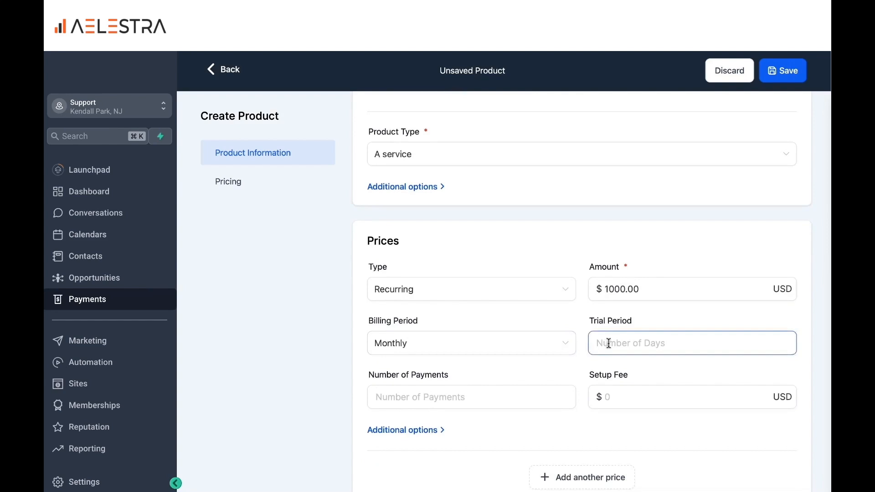
text(10)
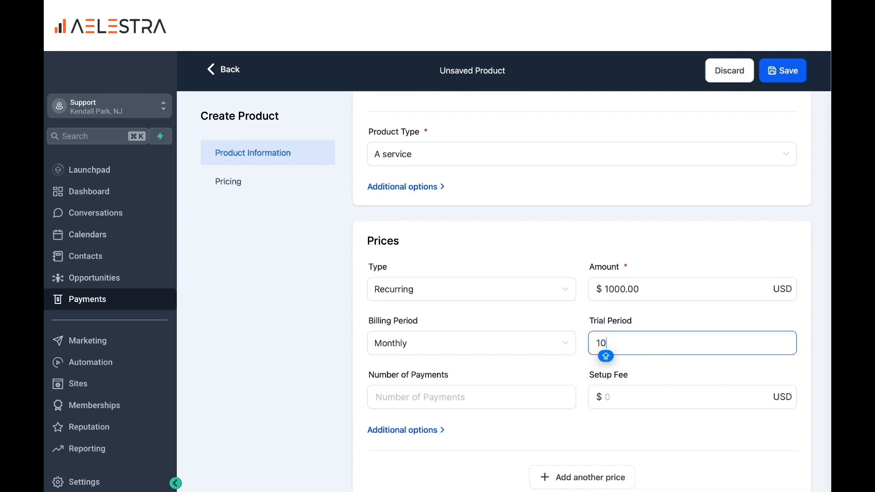
click(497, 390)
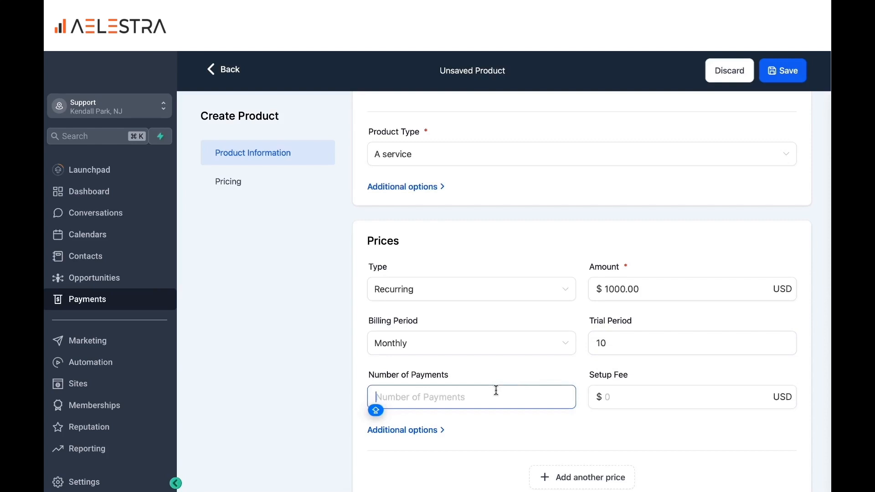
text(6)
click(468, 381)
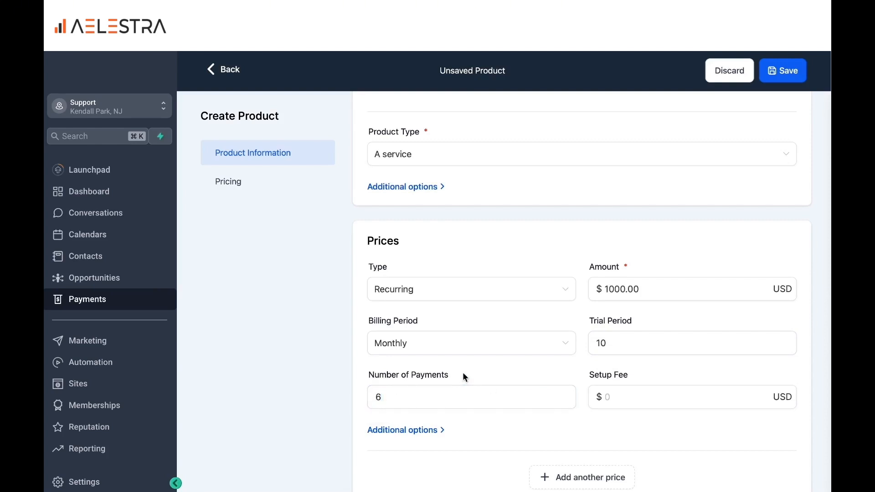
Set the recurring price's setup fee to 300 USD and return to the product information
click(611, 397)
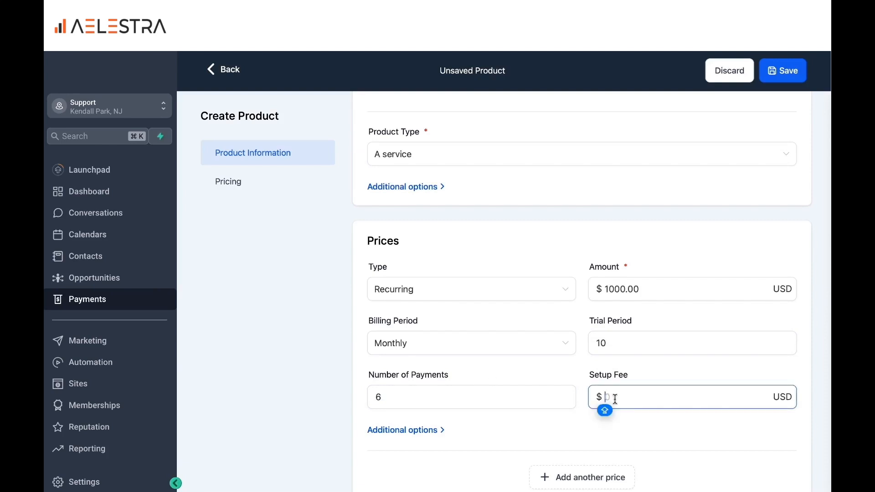
text(300)
scroll(762, 145, up, 10)
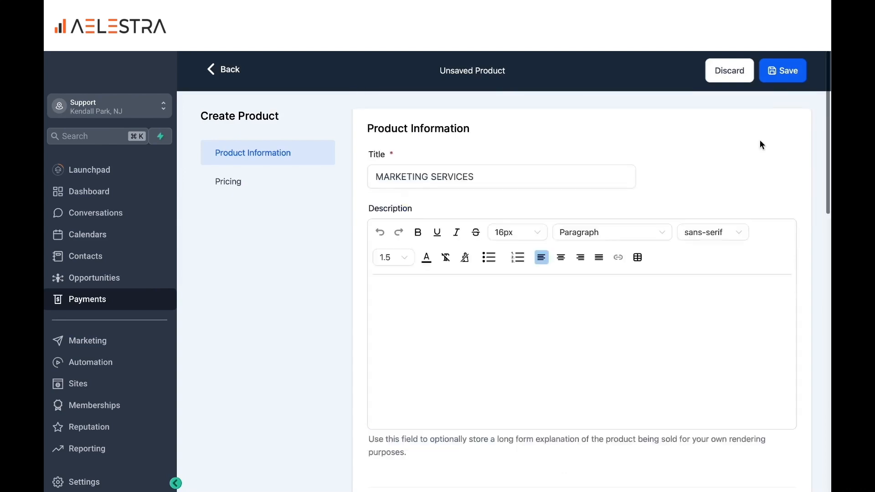
Save the MARKETING SERVICES product and return to the product list
click(793, 82)
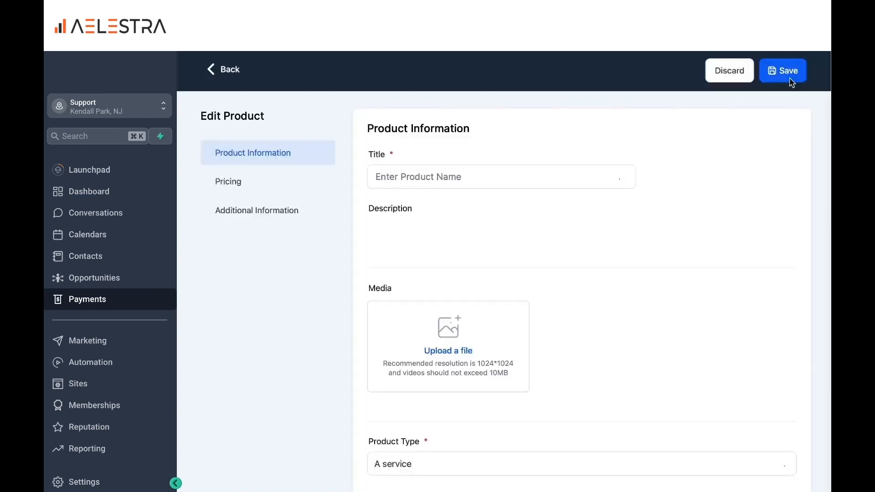
click(234, 70)
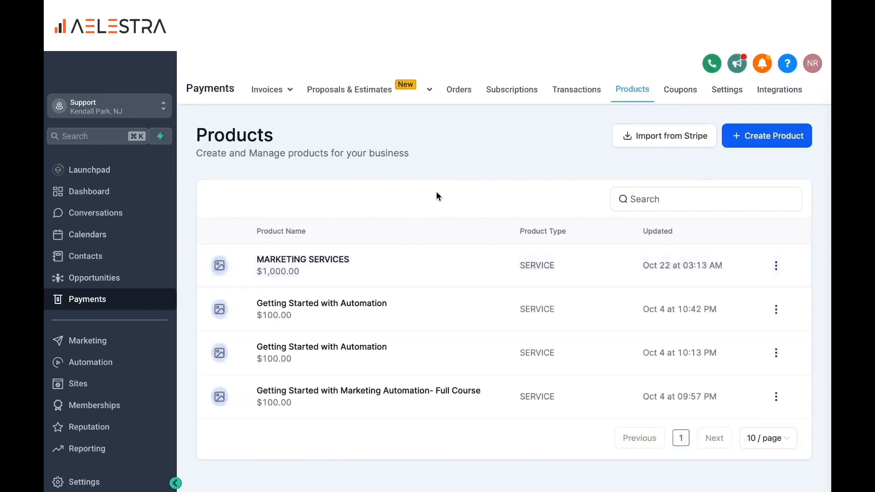
Show all invoices and view the options for creating a new one
click(267, 89)
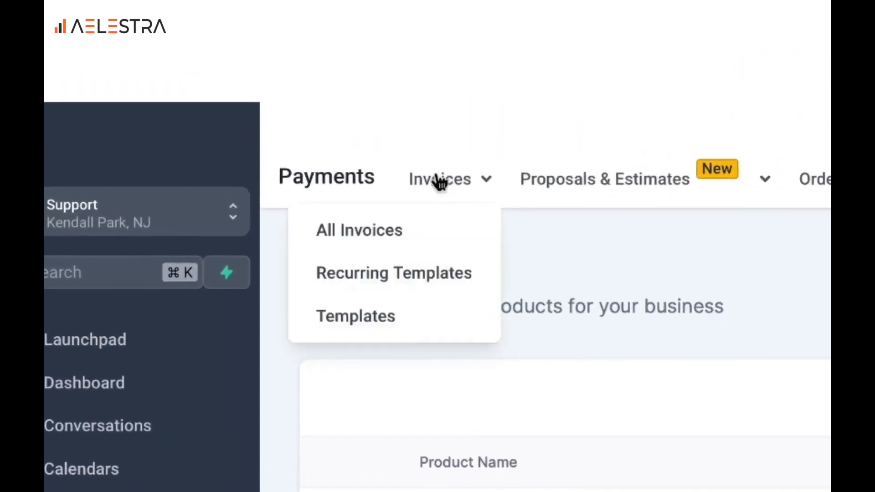
click(389, 231)
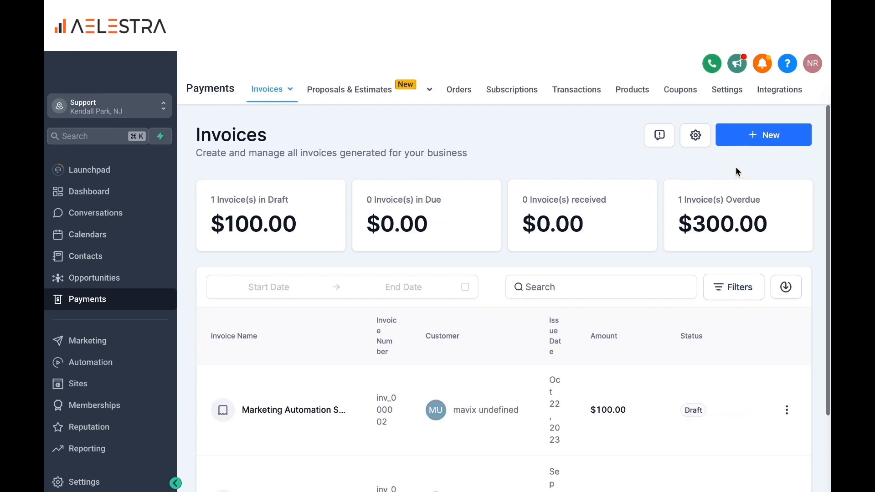
click(753, 141)
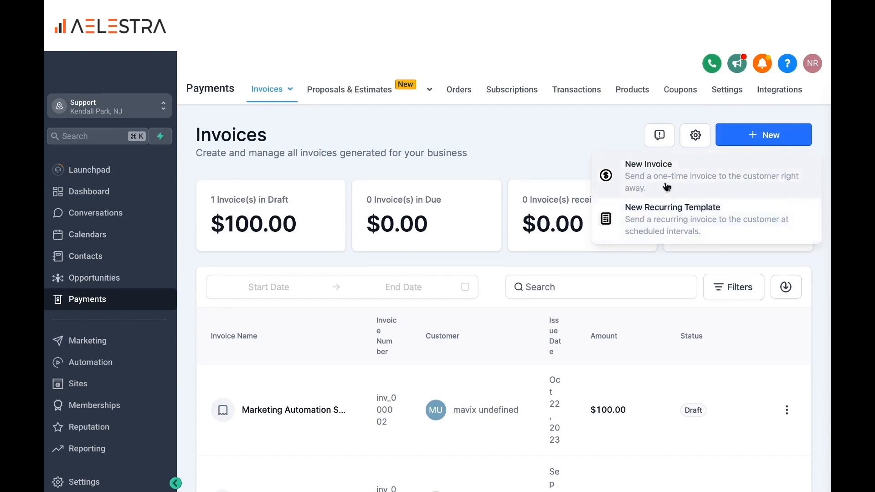
Examine the MARKETING SERVICES invoice template from its billing details down to its notes, and return to the invoice templates
mouse_move(284, 96)
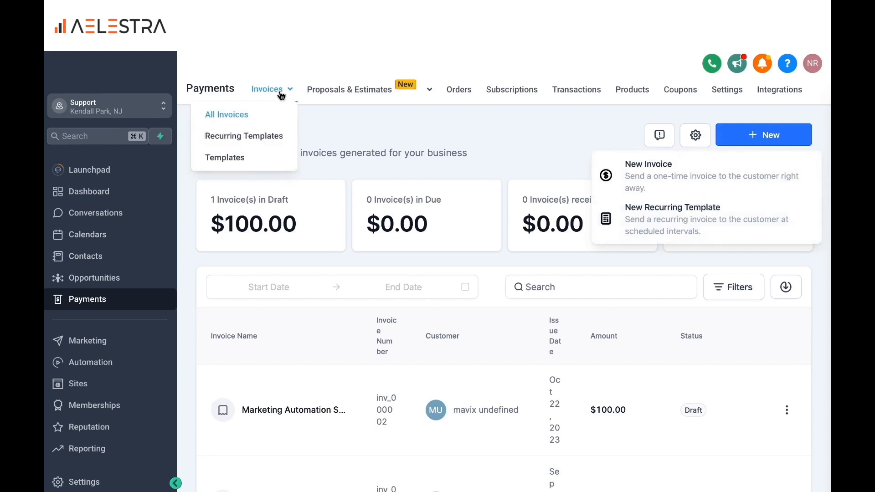
click(236, 161)
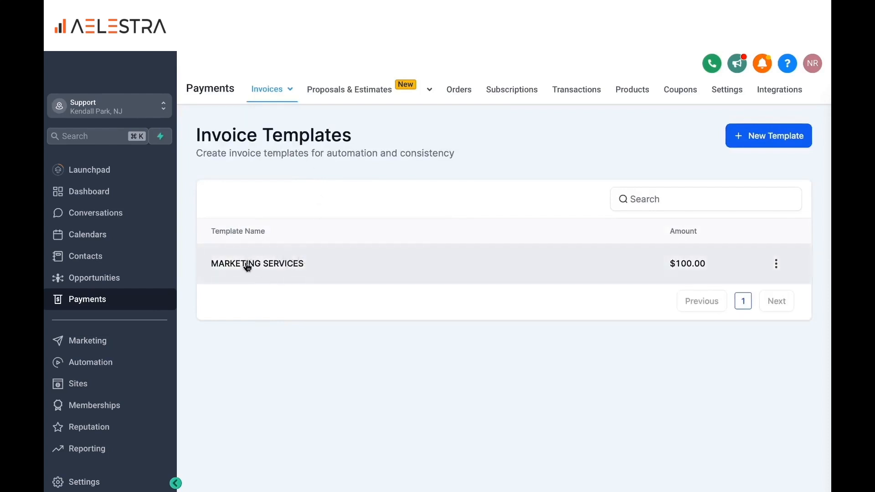
click(270, 267)
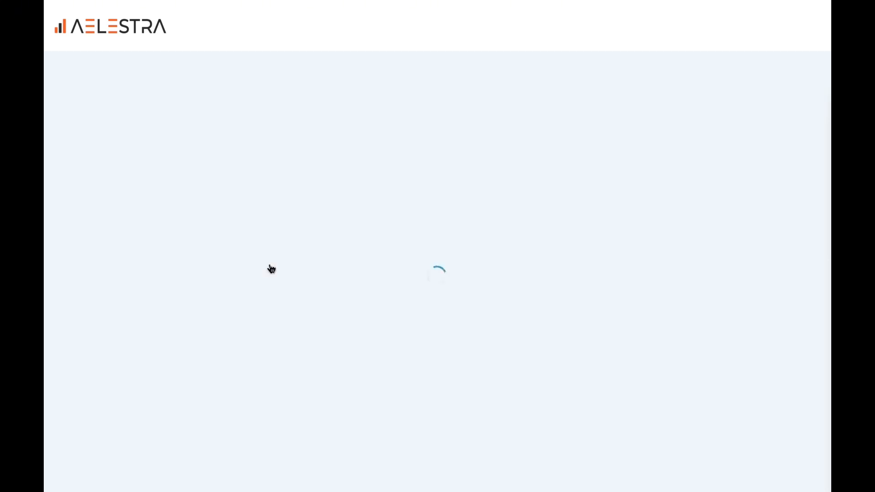
scroll(339, 280, down, 1)
scroll(338, 281, down, 1)
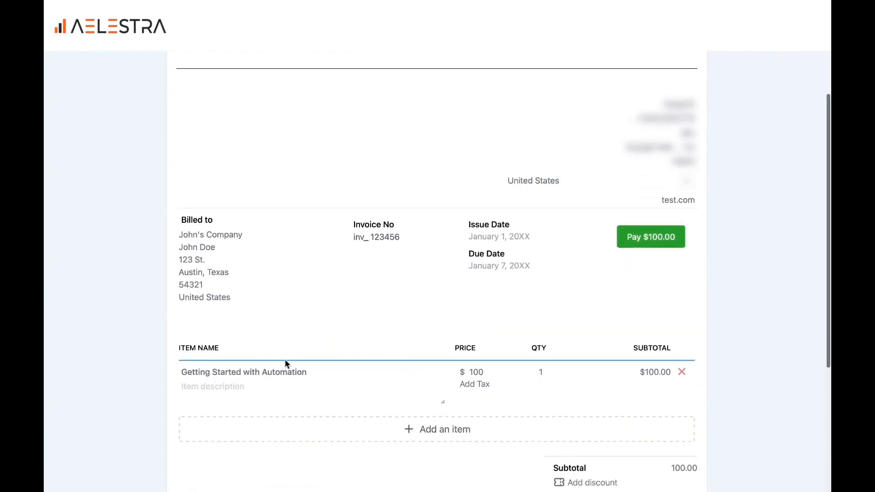
scroll(283, 371, down, 2)
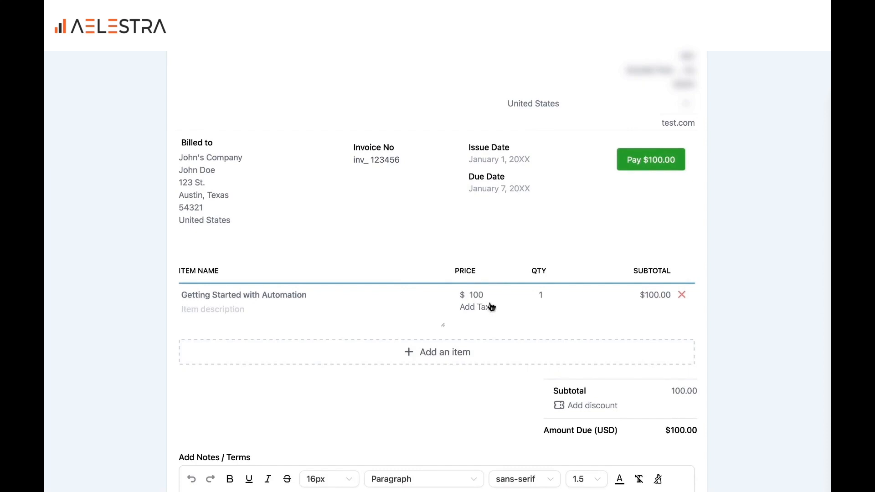
scroll(492, 308, down, 3)
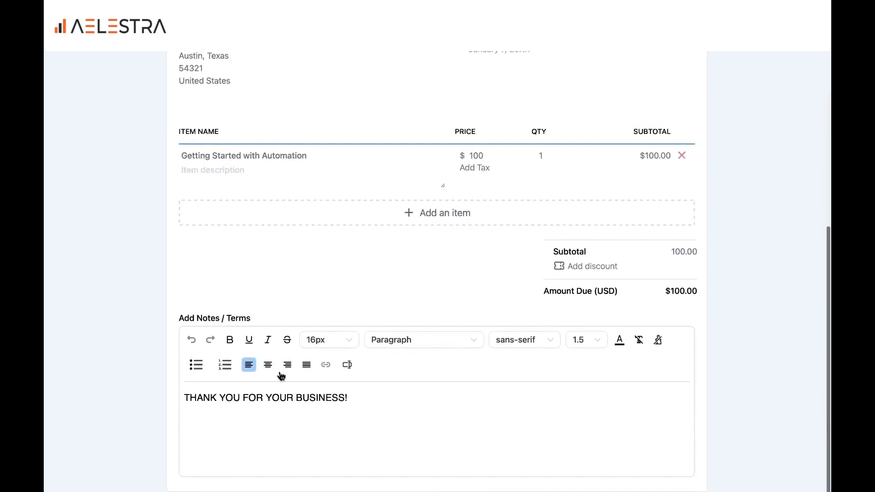
scroll(391, 220, up, 6)
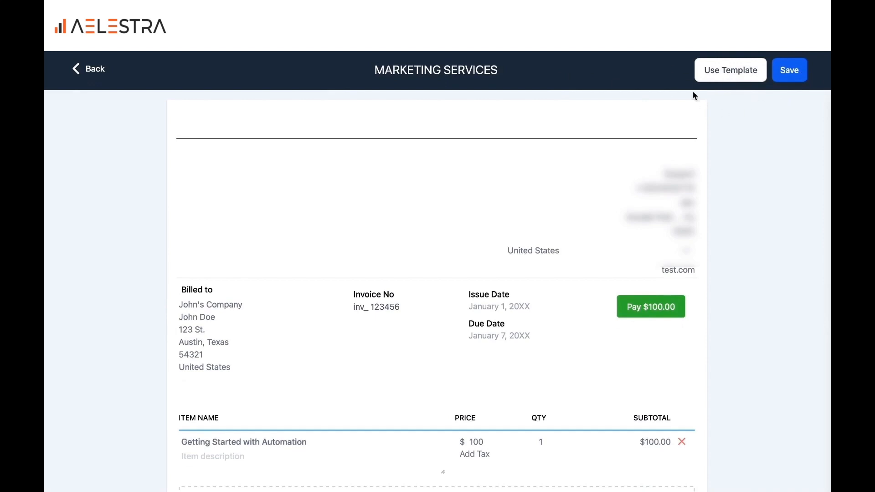
click(93, 71)
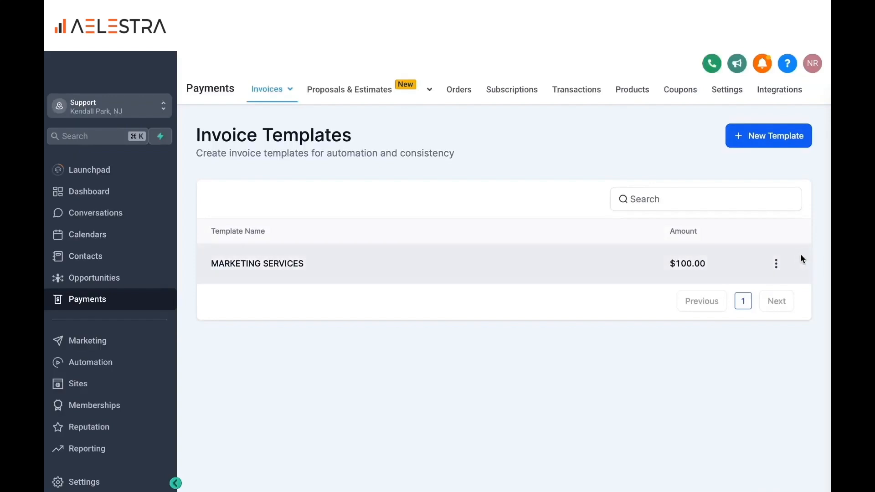
Create a one-time invoice from the MARKETING SERVICES template and bill it to the existing client Mavix
click(776, 264)
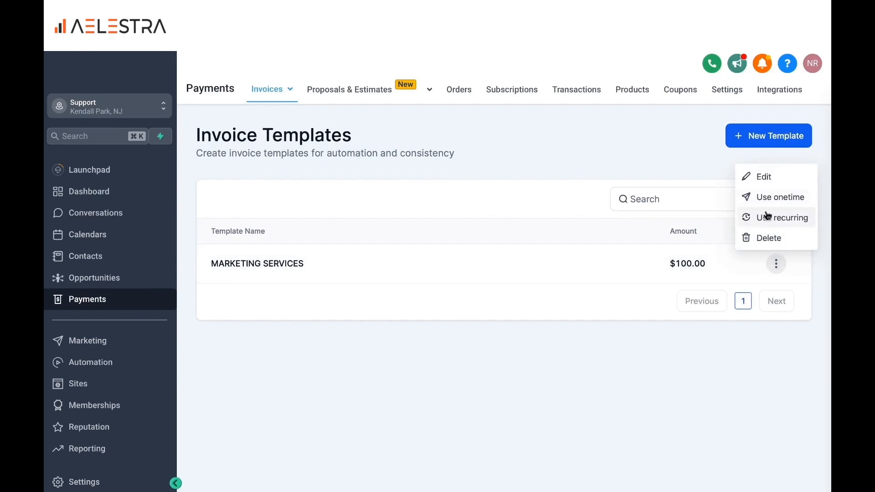
click(763, 201)
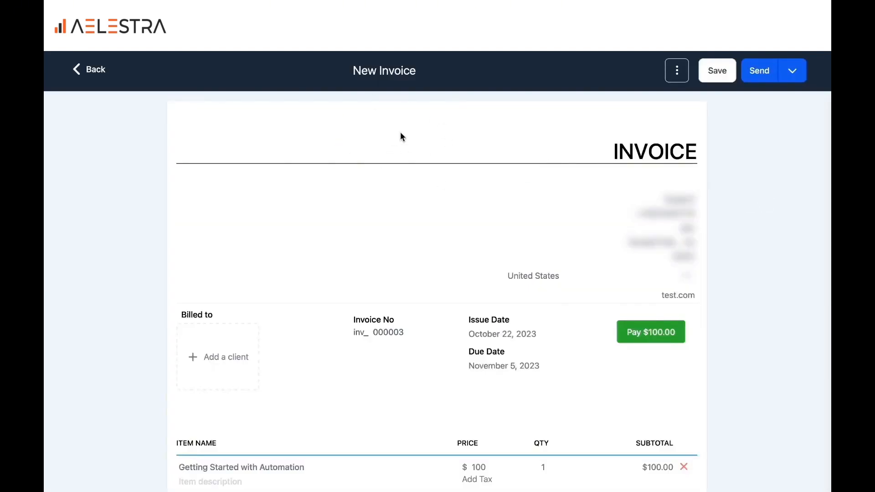
scroll(377, 201, down, 2)
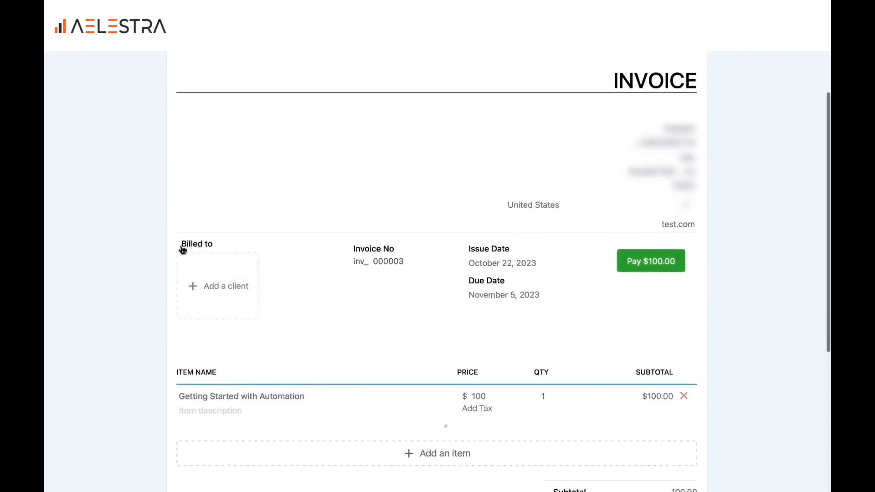
click(217, 296)
text(MAVIX)
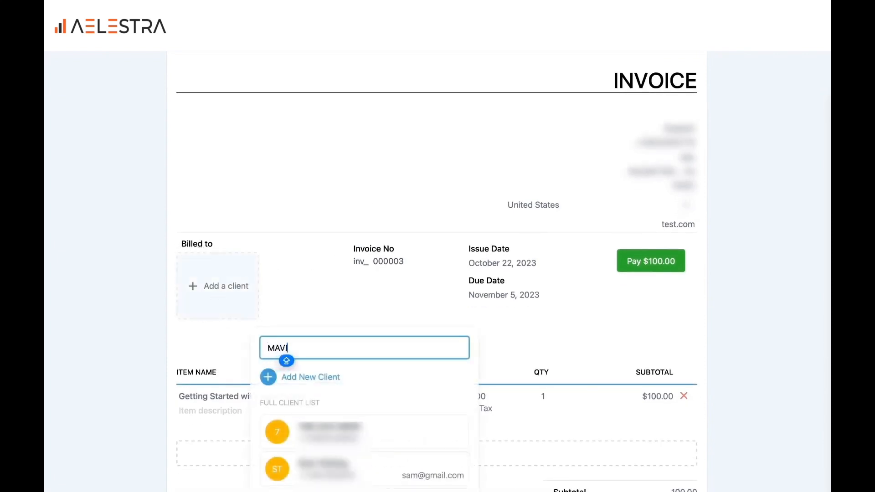
click(322, 424)
scroll(256, 286, down, 3)
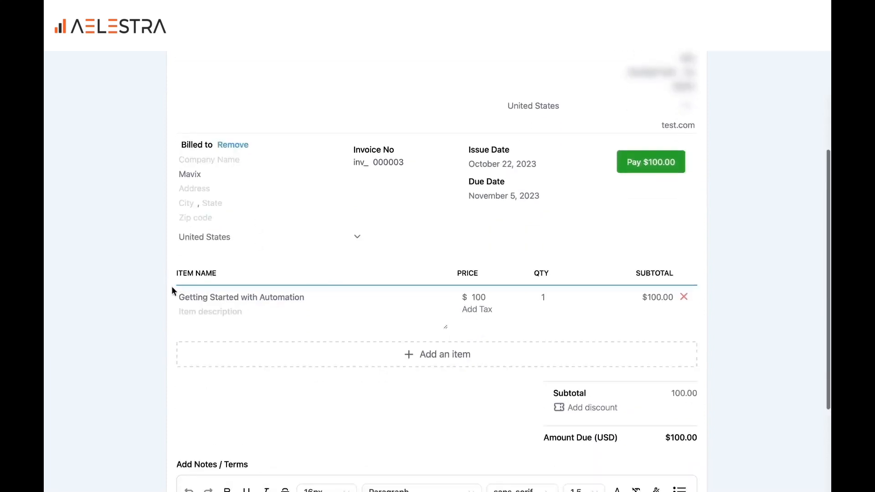
click(338, 356)
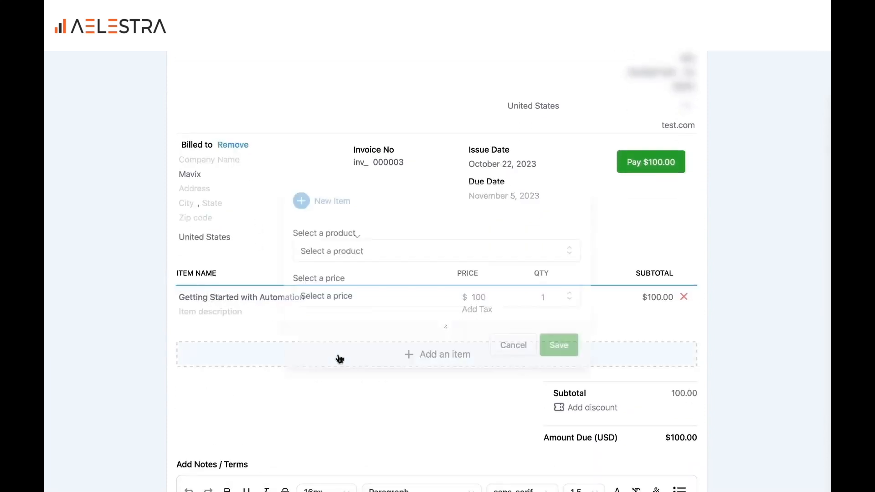
click(748, 309)
scroll(535, 209, up, 5)
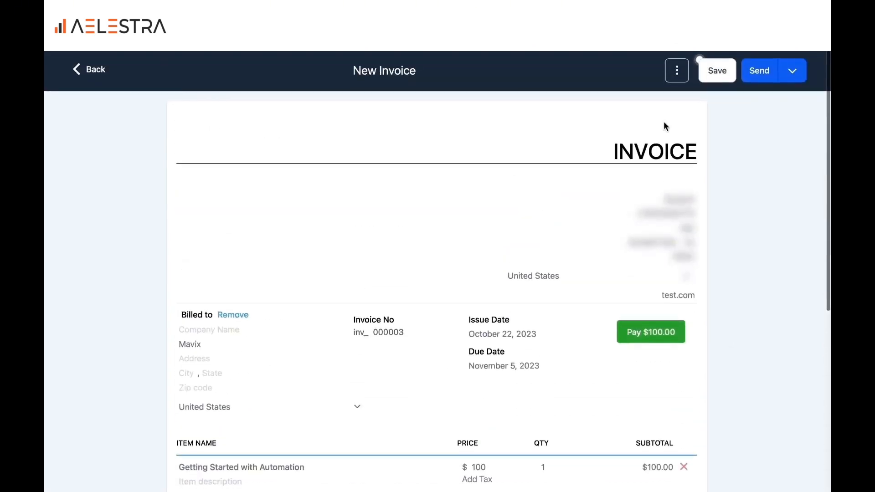
Title the new invoice MAVIX-INVOICE
click(382, 69)
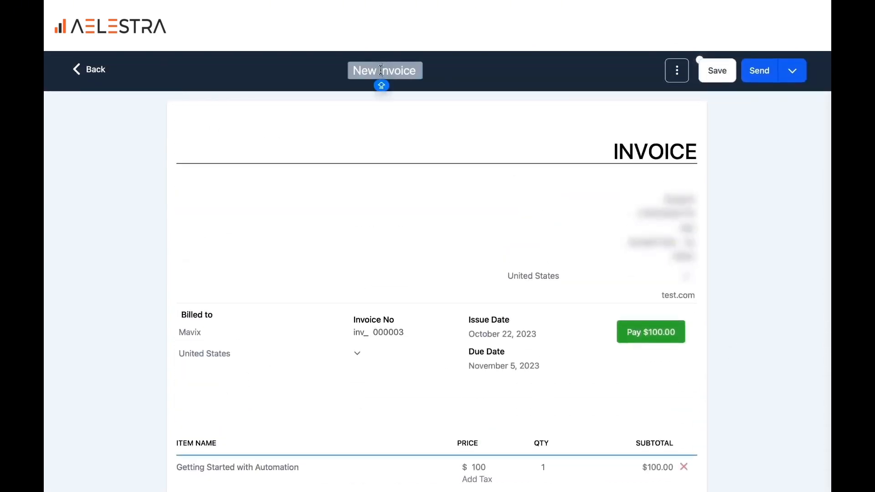
key(super+a)
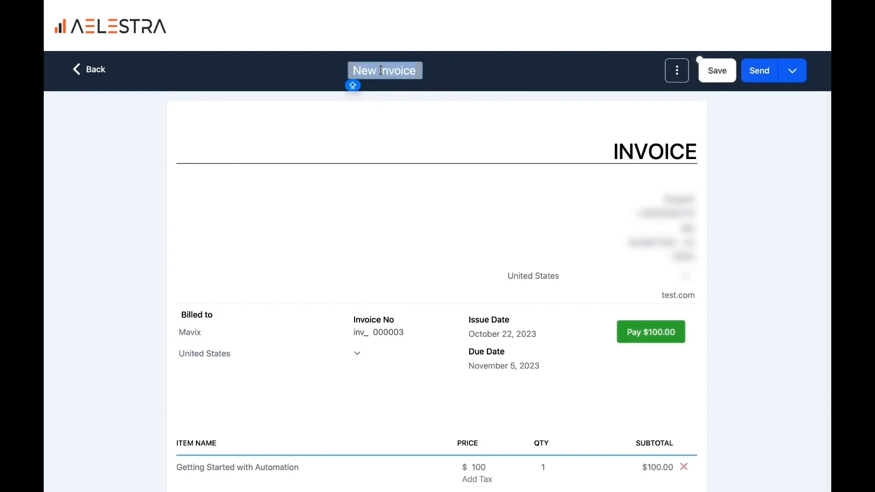
text(MAVIX)
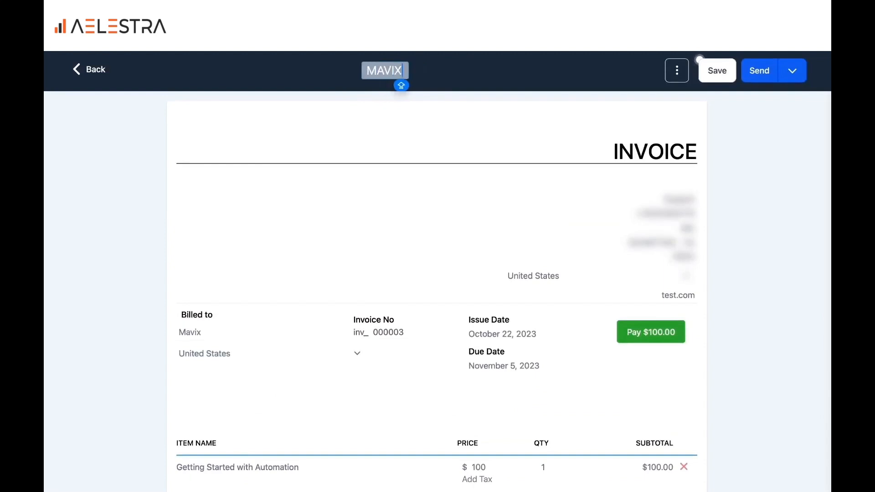
text(-INVOICE)
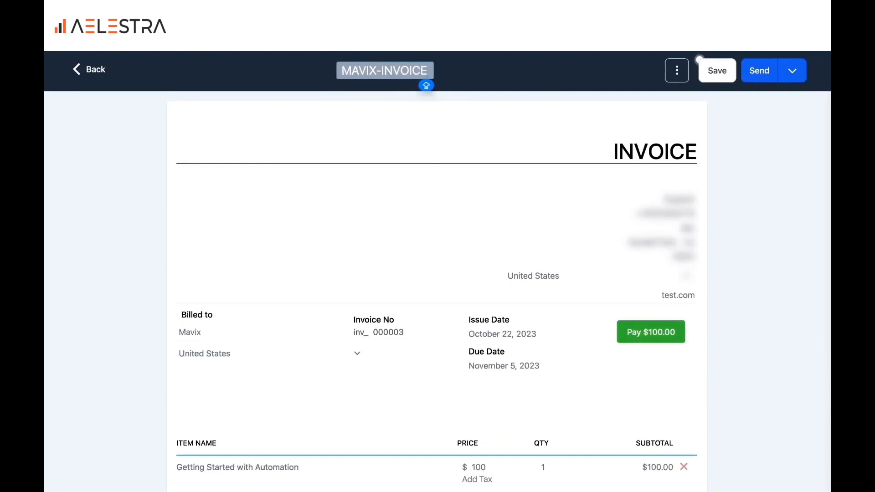
click(512, 137)
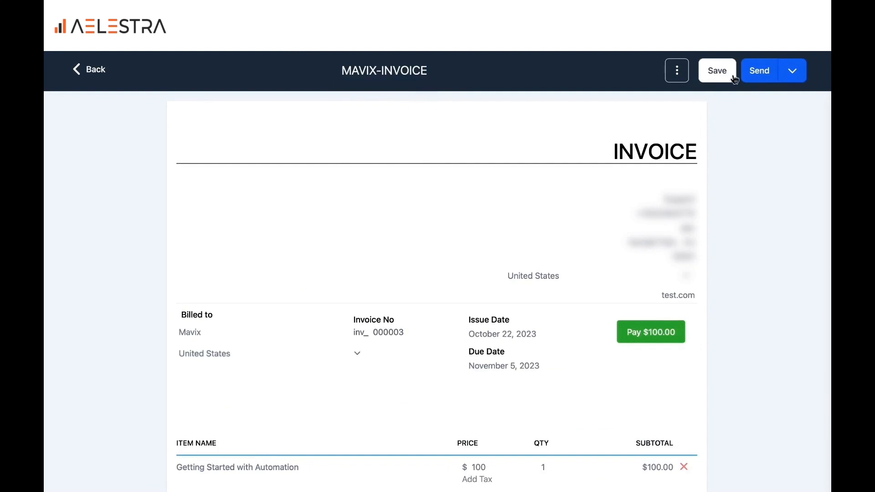
Send the invoice by Email & Text in Live payment mode and check its entry in the invoice list
click(766, 77)
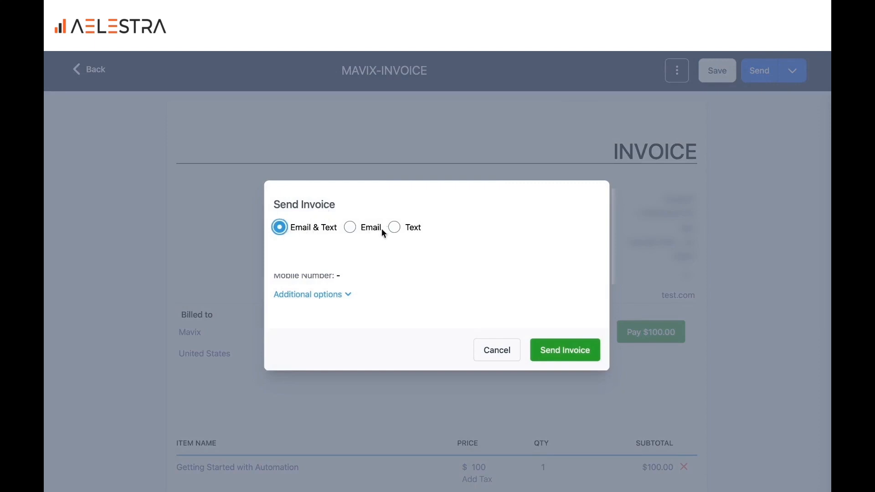
click(349, 295)
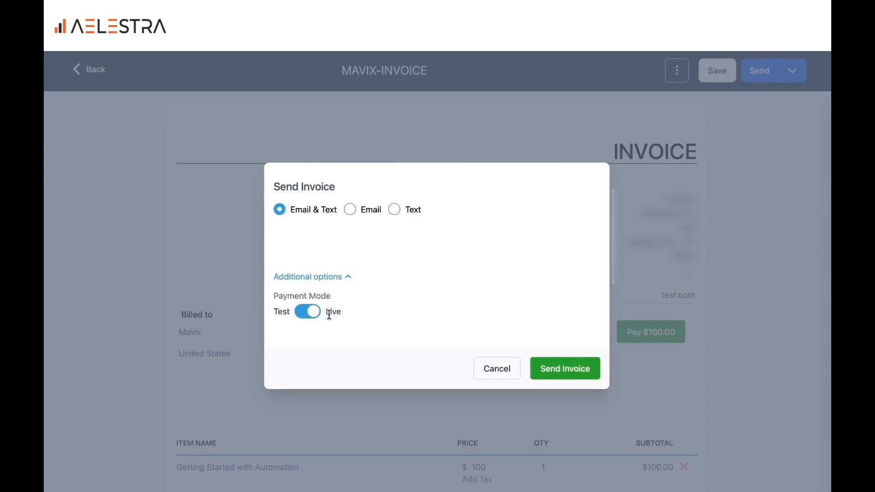
click(311, 319)
click(317, 319)
click(567, 376)
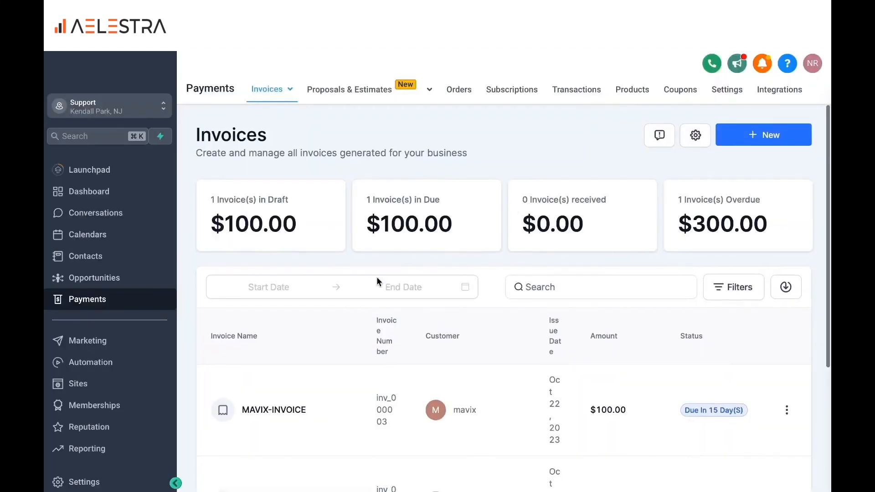
scroll(378, 281, down, 2)
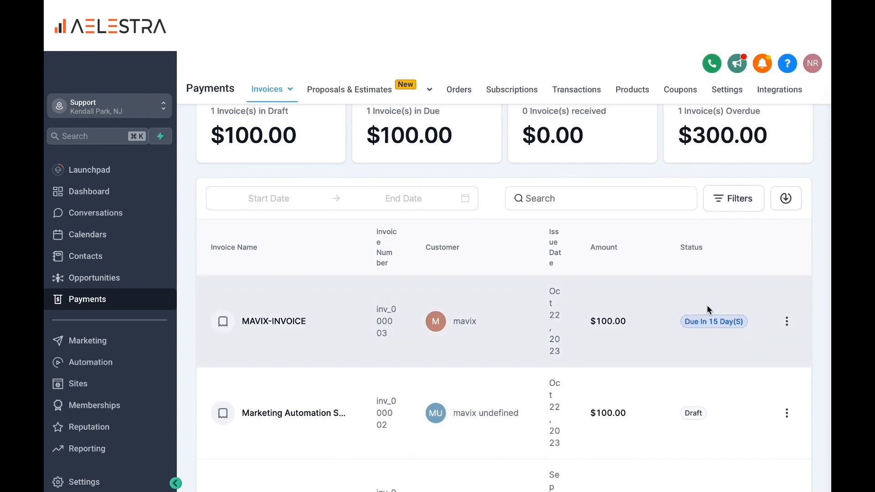
scroll(455, 143, up, 2)
Start a new blank template for proposals and estimates
mouse_move(345, 91)
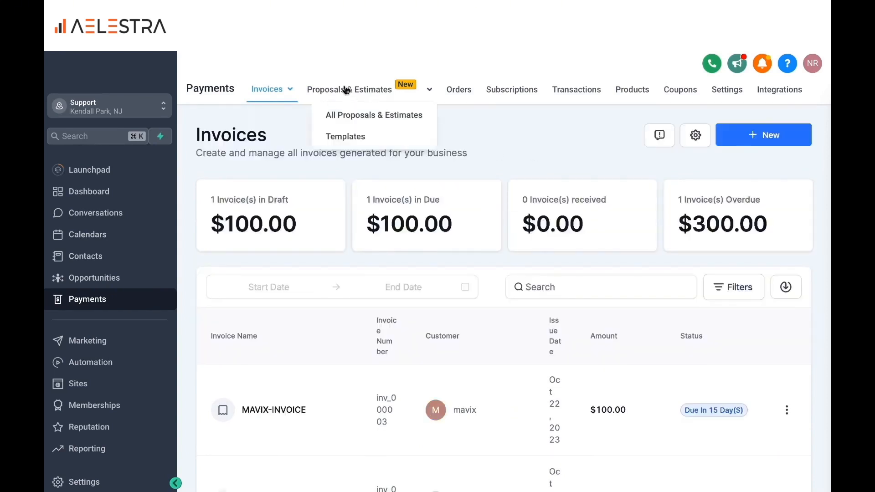
click(349, 138)
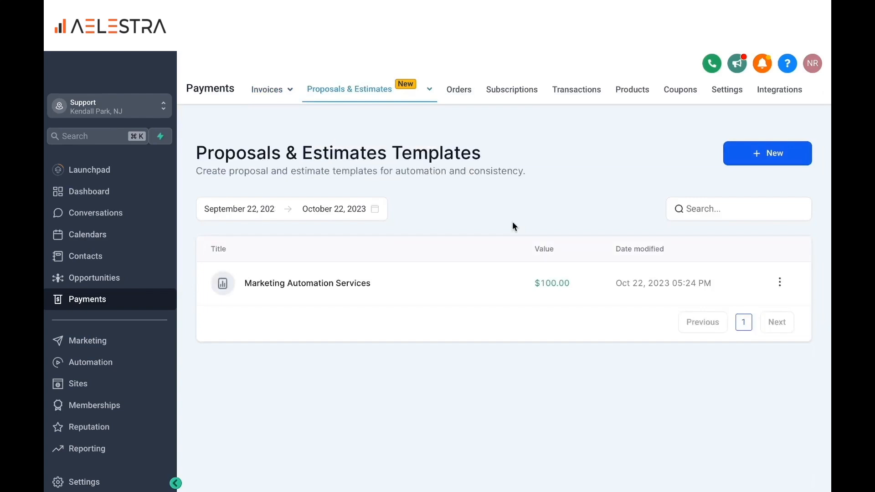
click(746, 162)
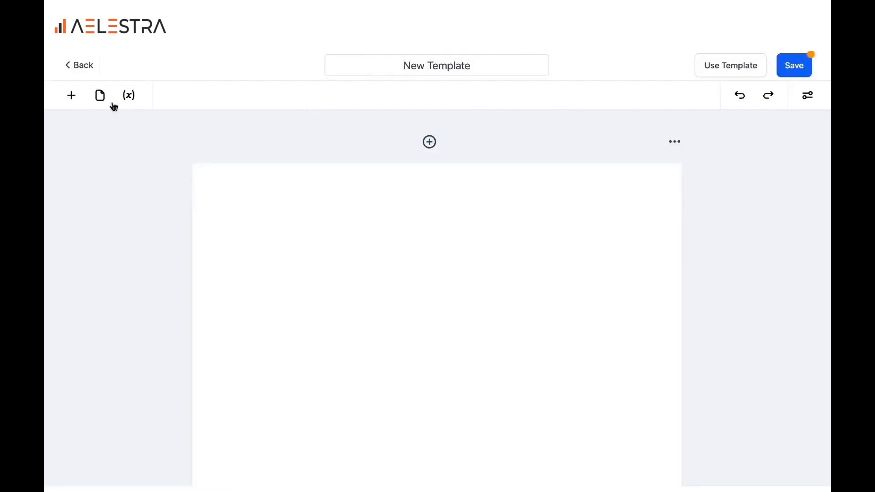
Add an Image element to the template page and fill it with the 5f467c58d52b170fcc... file from the media library
click(73, 96)
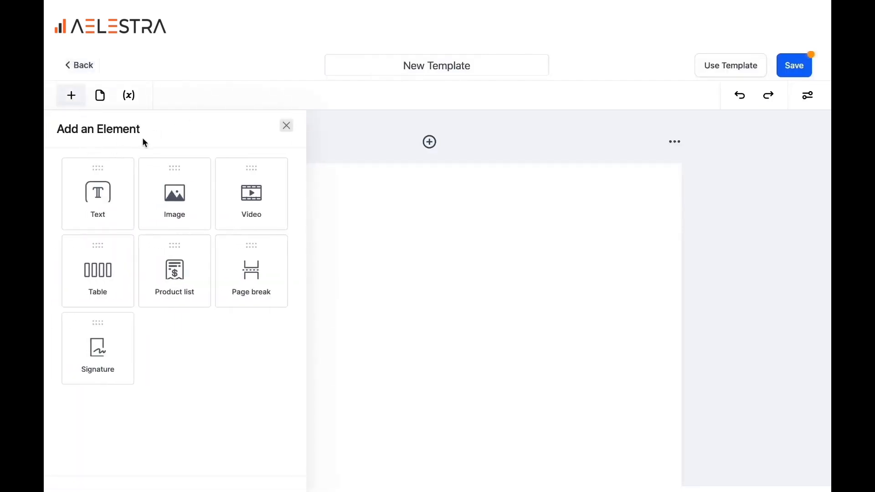
drag(176, 204, 440, 198)
click(814, 186)
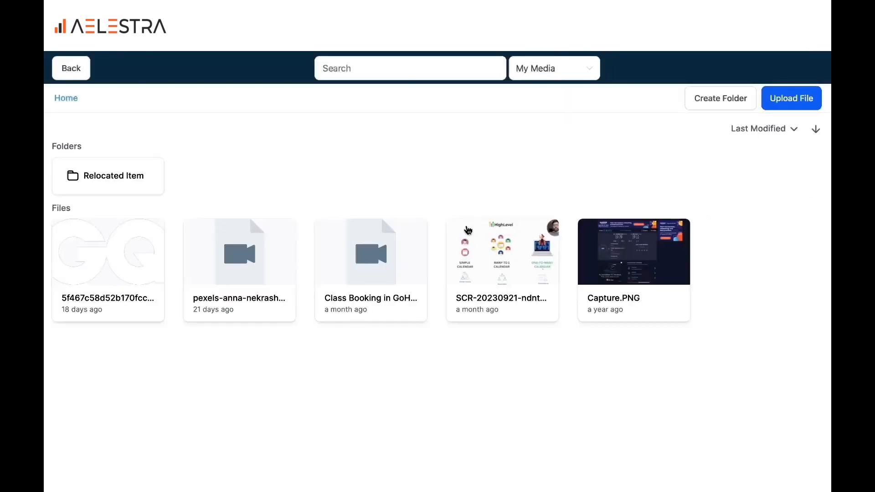
click(117, 248)
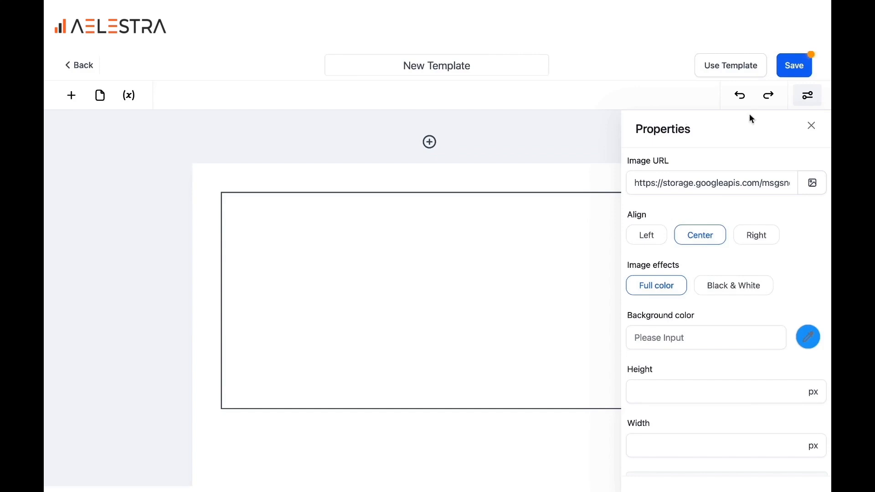
Set the template page's background color to dark gray #333333 in the page properties
click(813, 126)
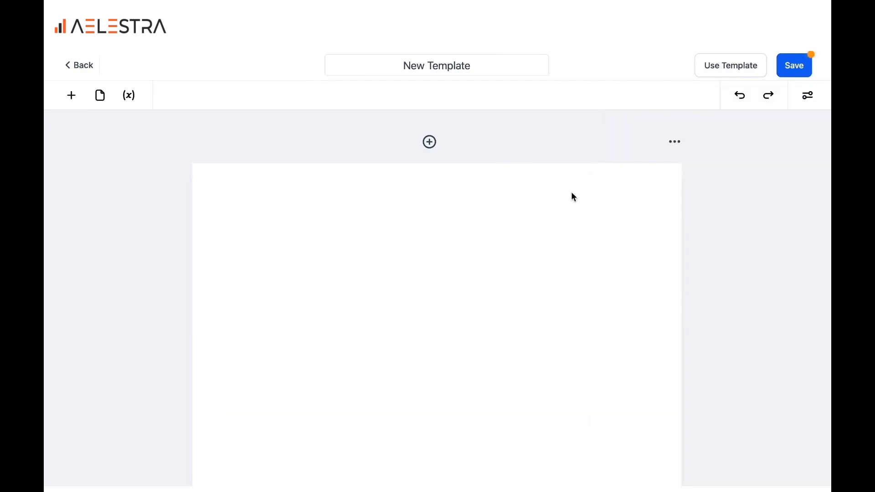
click(676, 142)
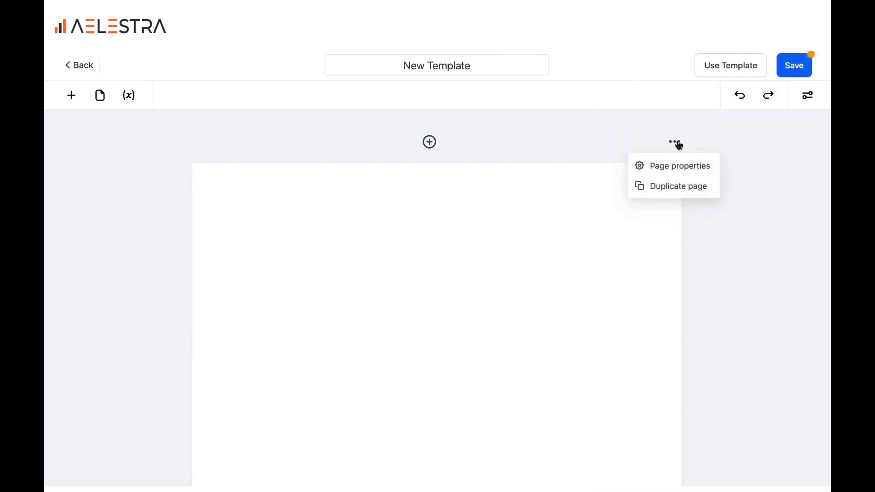
click(663, 167)
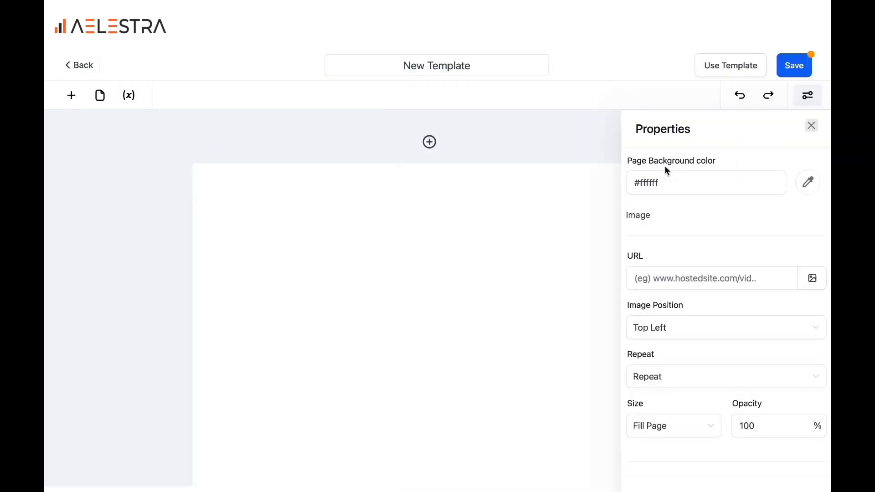
click(814, 185)
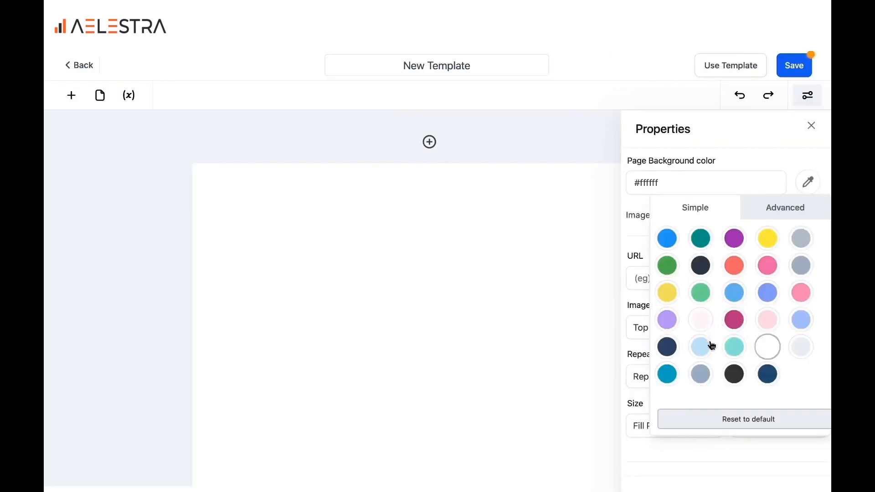
click(701, 374)
click(733, 376)
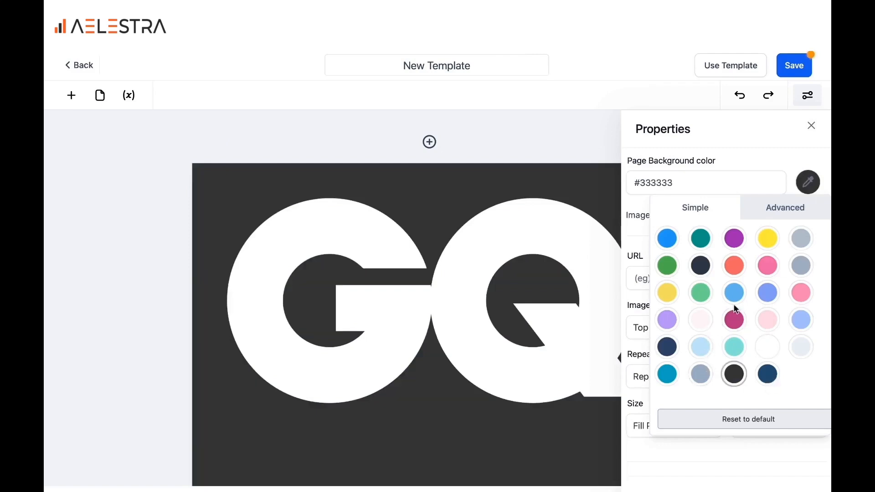
click(792, 142)
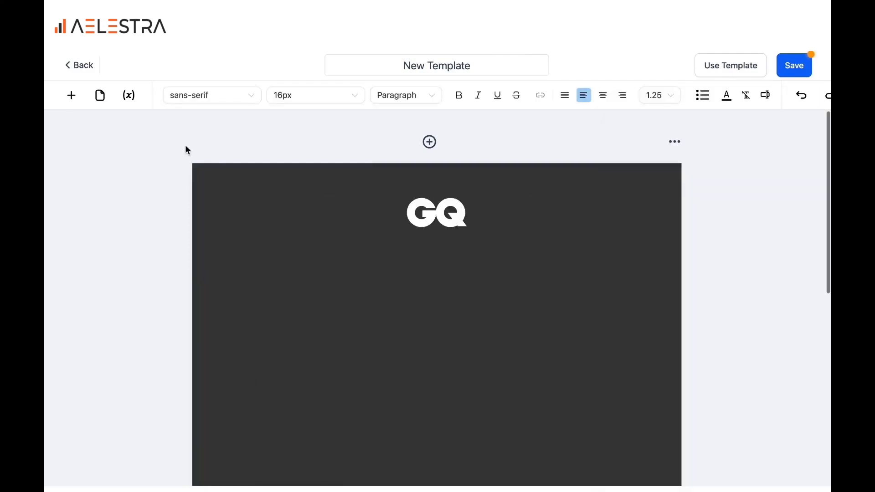
Add a Product list element below the GQ logo and give it a white #ffffff background
click(72, 96)
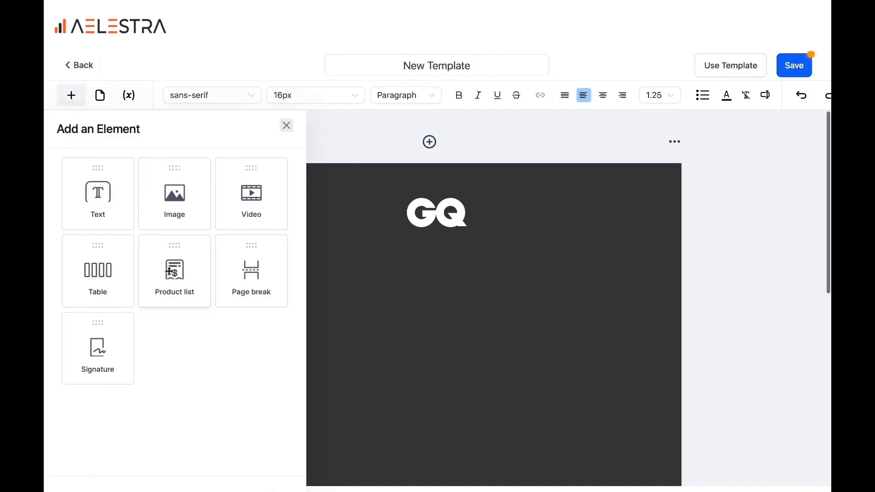
drag(182, 273, 450, 250)
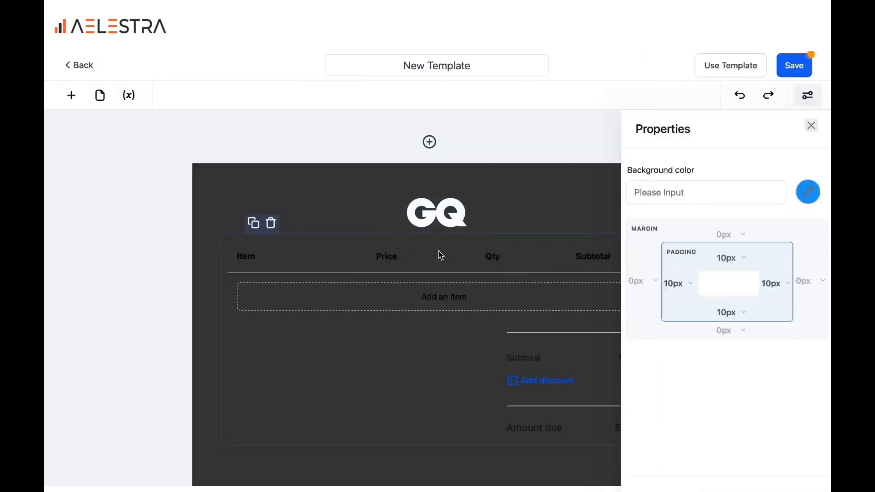
click(809, 196)
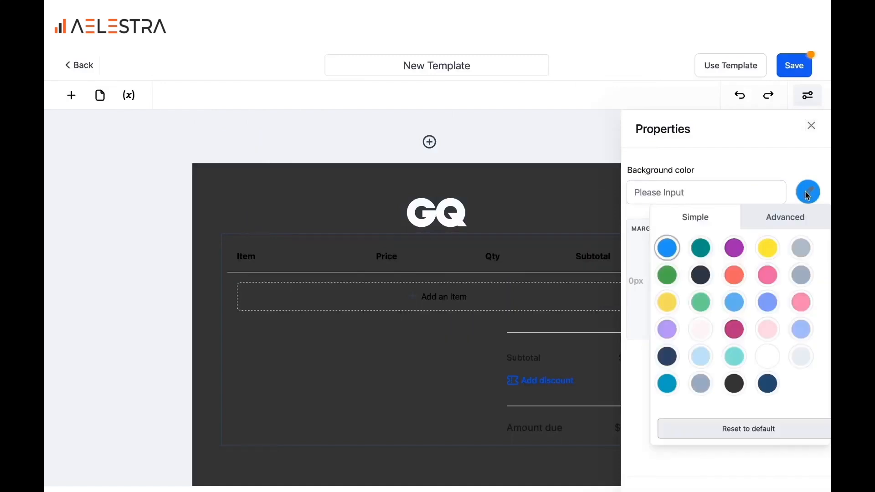
click(769, 363)
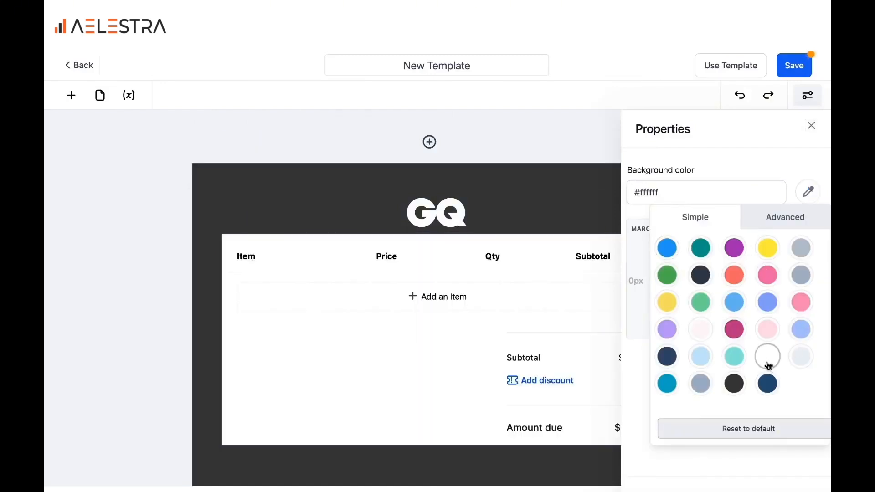
click(813, 128)
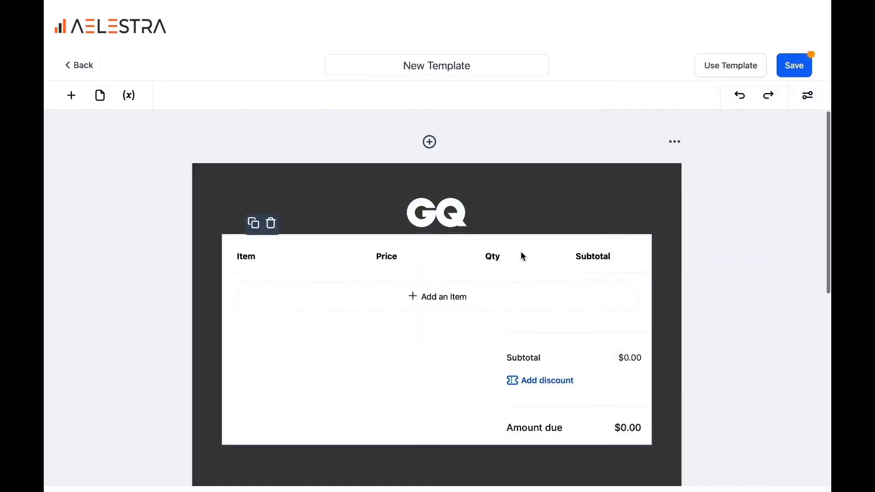
Add the Getting Started with Automation product at the $100 price to the product list
scroll(501, 255, down, 2)
click(442, 226)
click(354, 290)
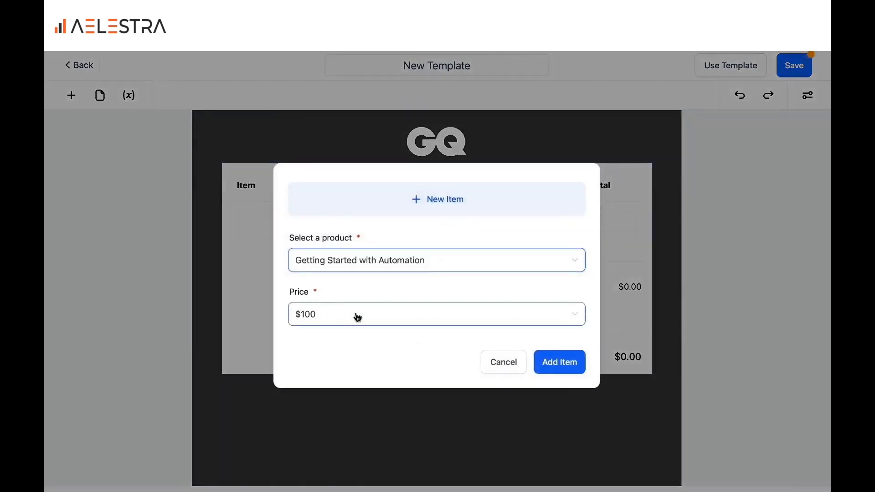
click(572, 360)
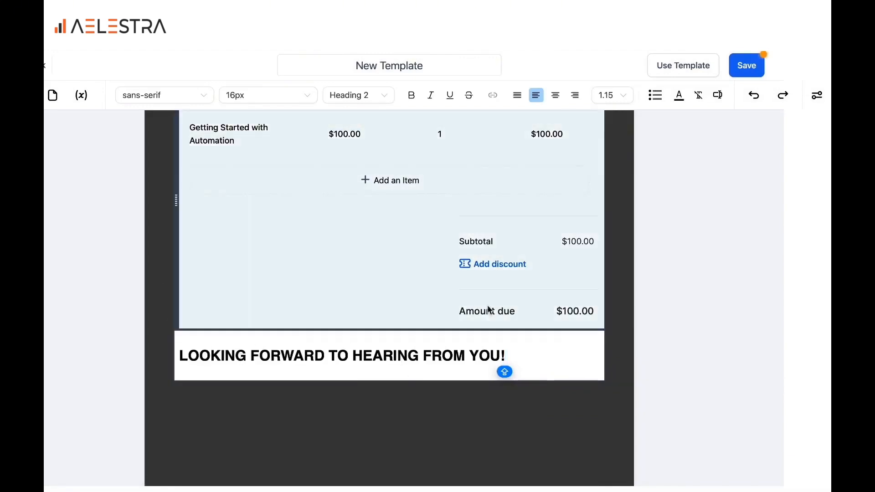
Name the template MARKETING AUTOMATION TEMPLATE and save it
scroll(461, 188, up, 4)
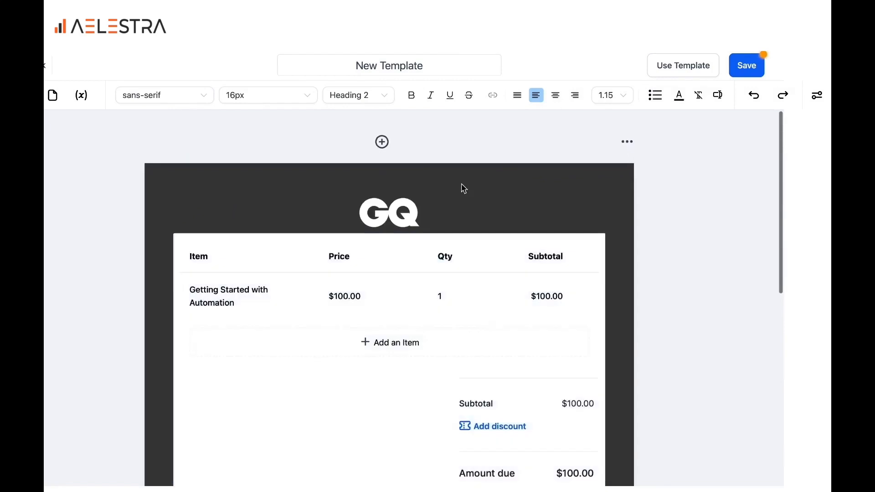
click(433, 65)
text(MARKETING)
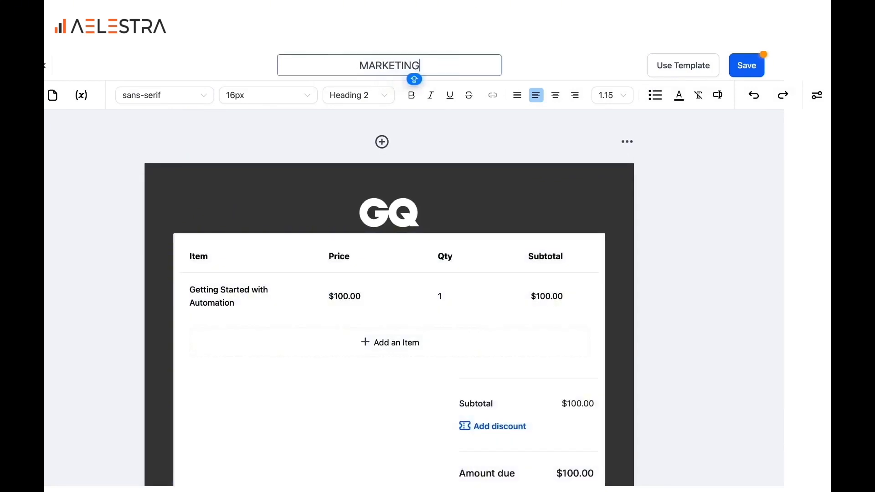
text( AUTOMATION)
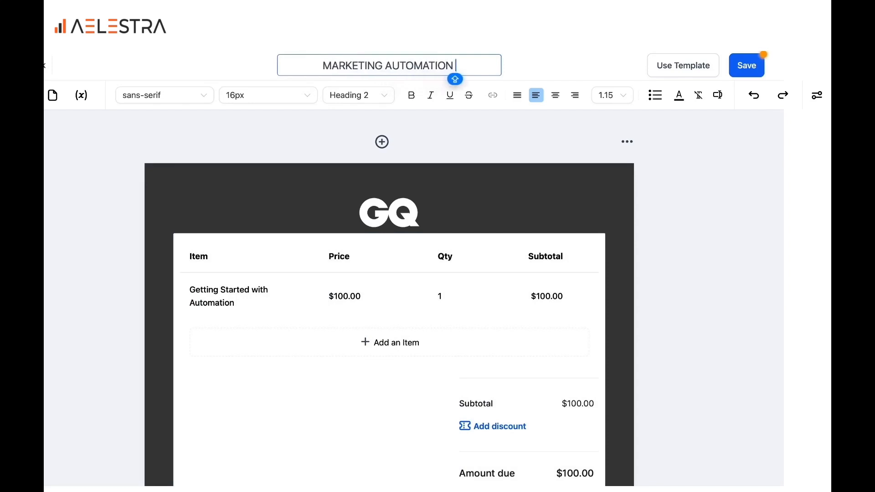
text( TEMPLATE)
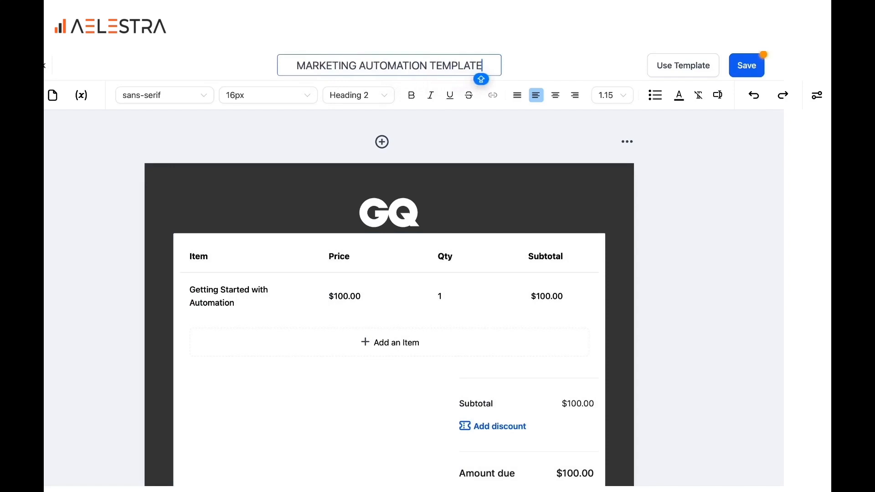
click(754, 68)
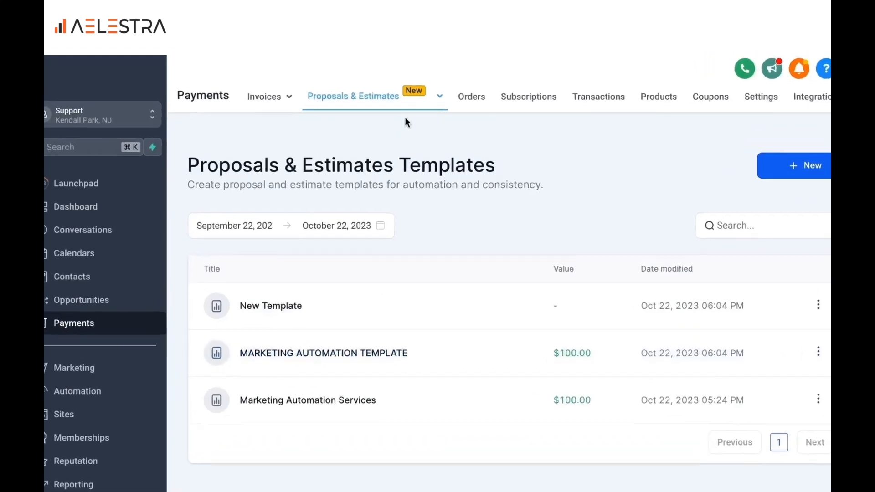
In the Proposals & Estimates settings, use the Pulse Marketing email template for both the document received and document signed customer notifications, and save
click(369, 101)
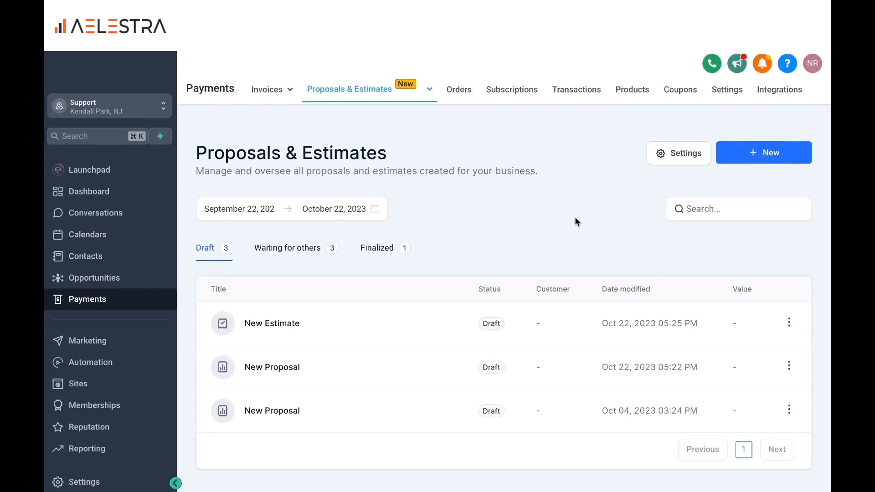
click(679, 146)
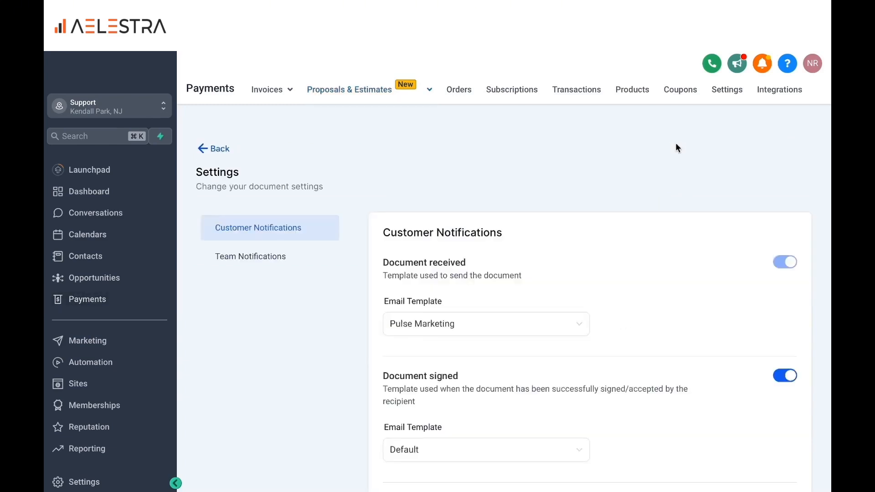
scroll(526, 199, down, 1)
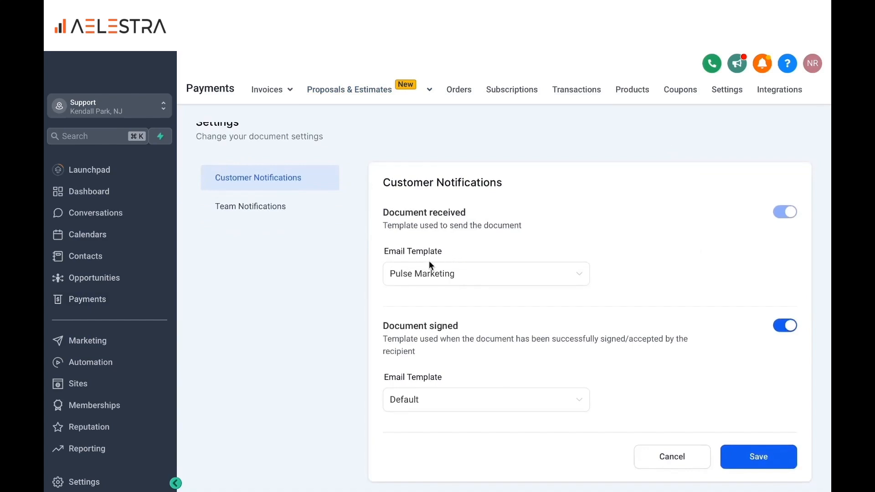
click(419, 277)
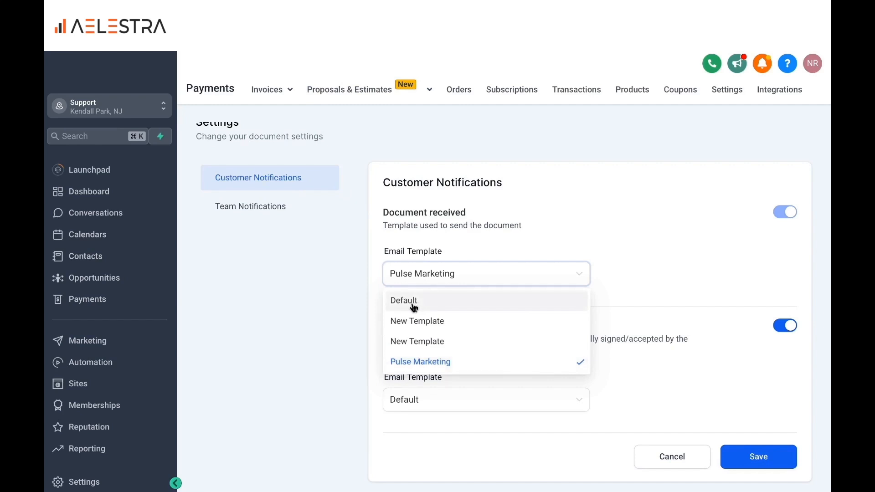
click(438, 368)
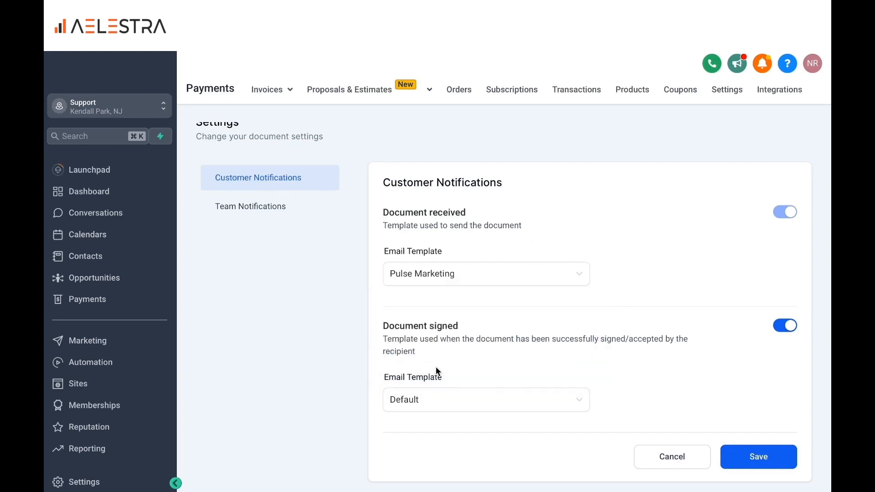
click(420, 397)
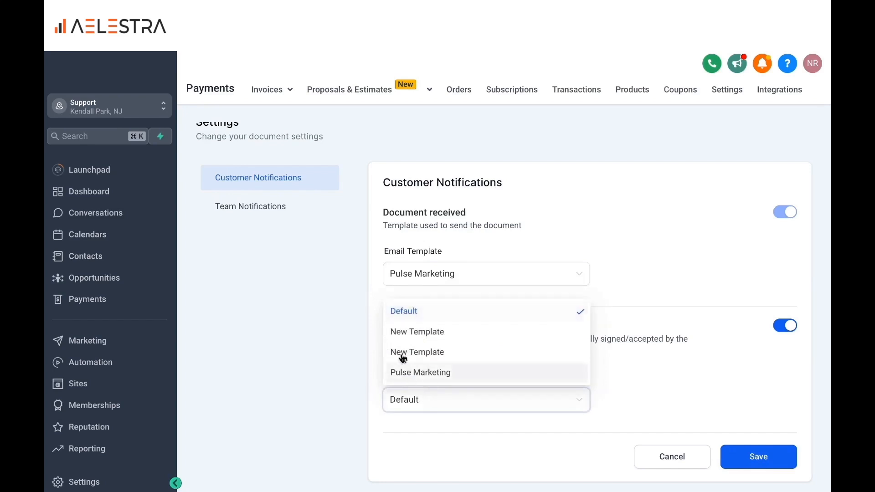
click(443, 374)
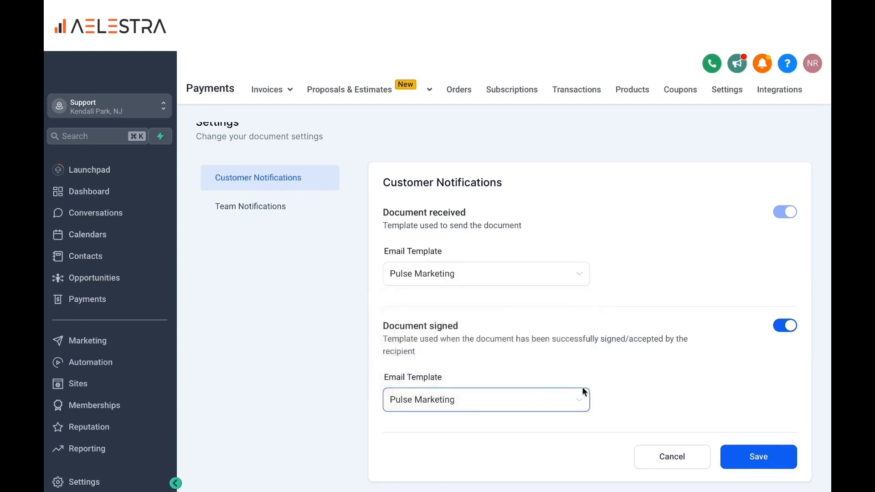
click(755, 457)
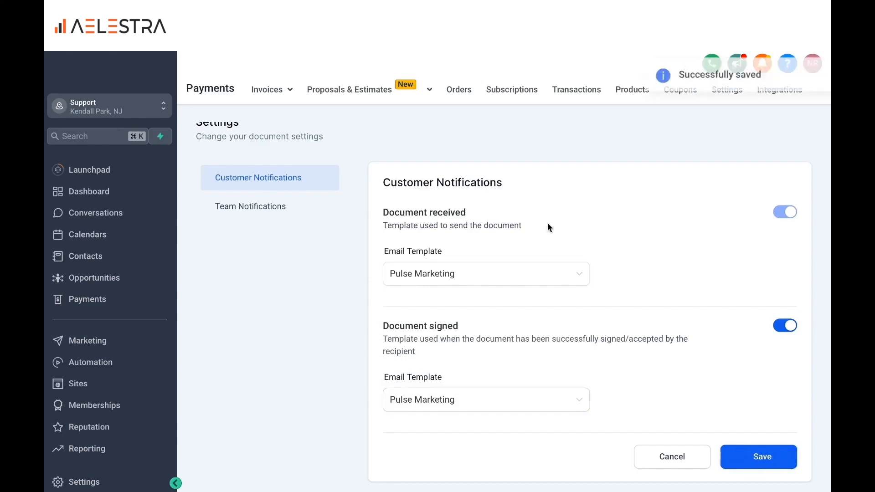
Check the Team Notifications settings and return to the list of all proposals and estimates
click(255, 207)
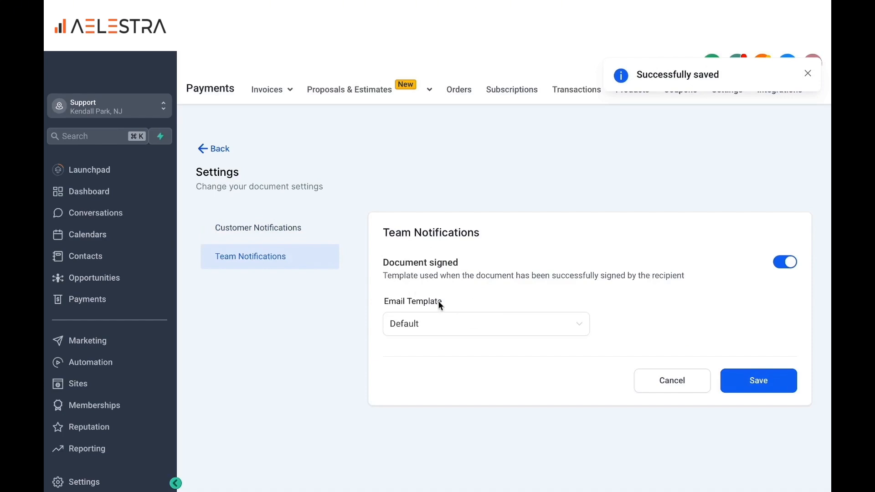
mouse_move(350, 90)
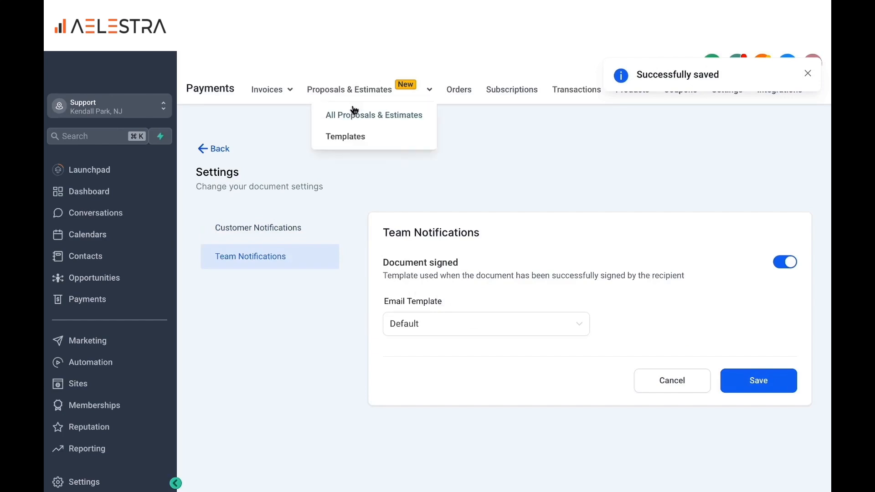
click(355, 117)
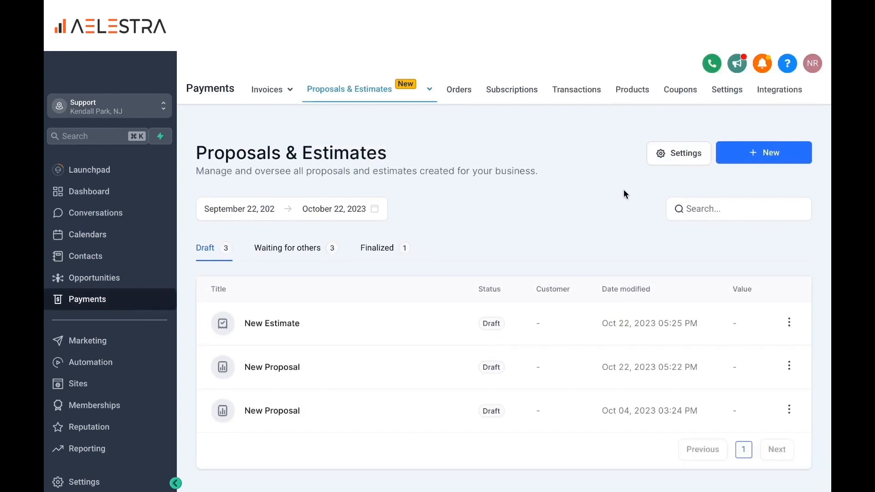
Start a document from MARKETING AUTOMATION TEMPLATE in the proposal templates and go back to the Proposals & Estimates list
mouse_move(357, 94)
click(350, 136)
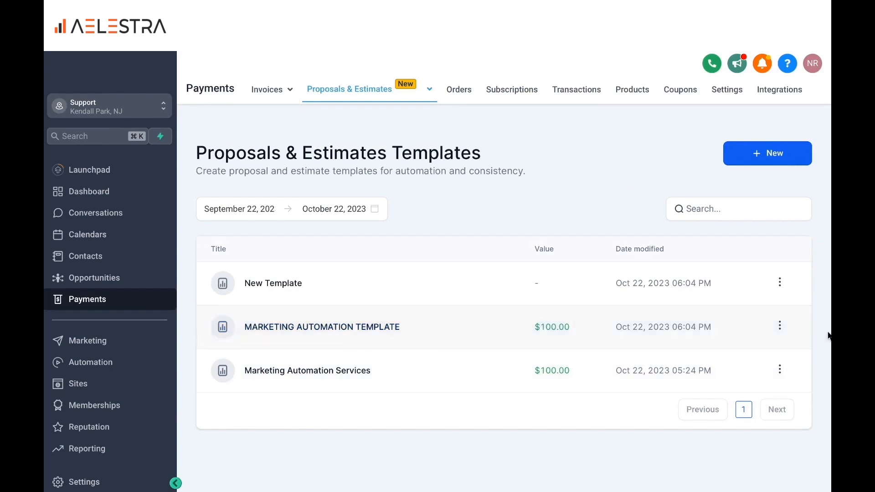
click(781, 326)
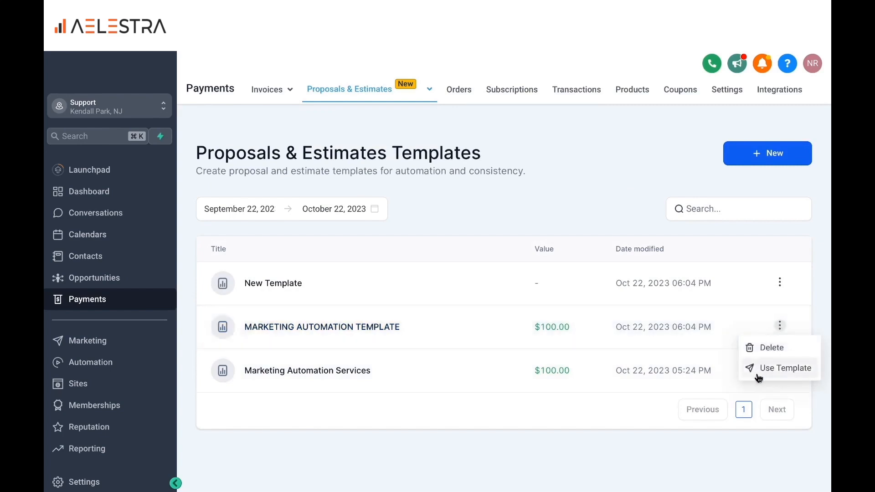
click(779, 375)
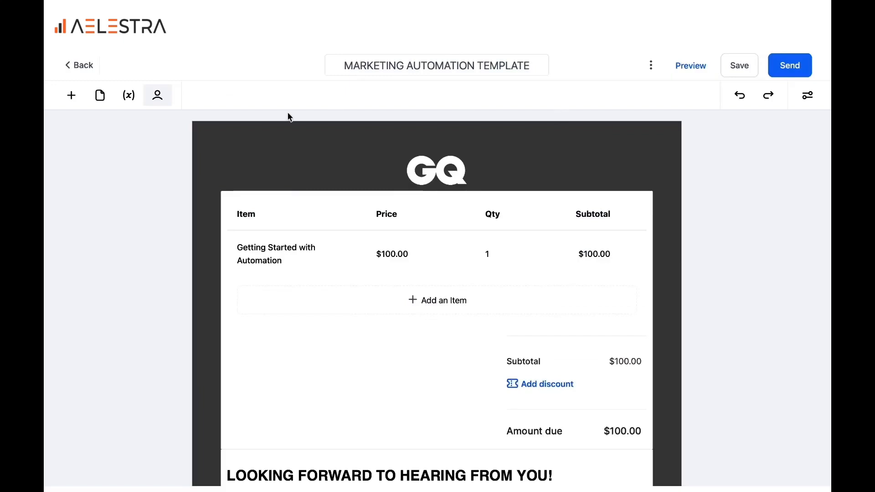
click(81, 65)
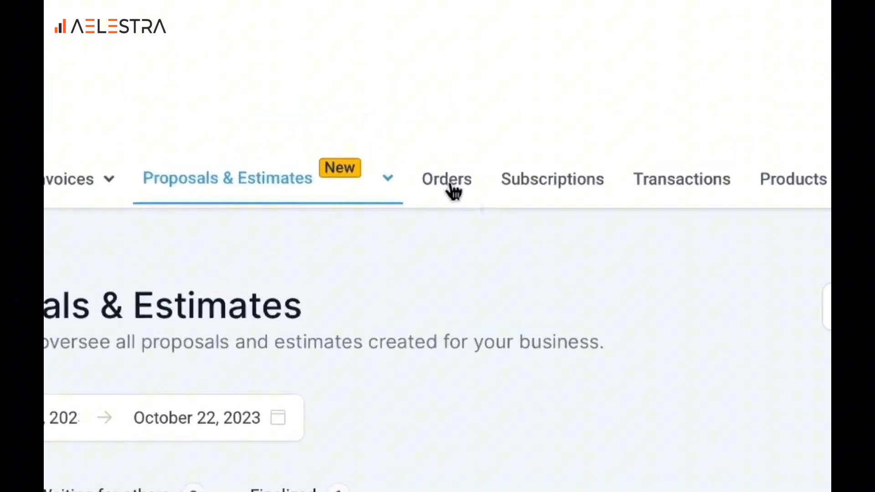
Look over the Orders page and the Products list in Payments
click(452, 186)
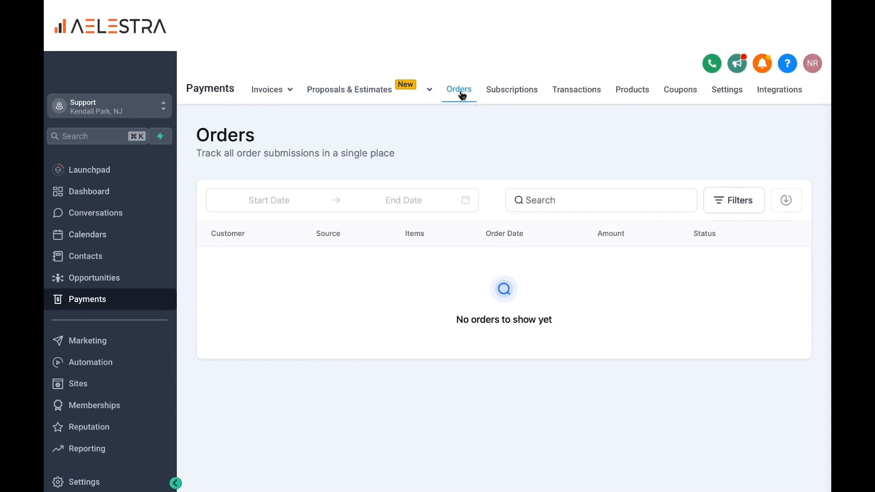
click(640, 89)
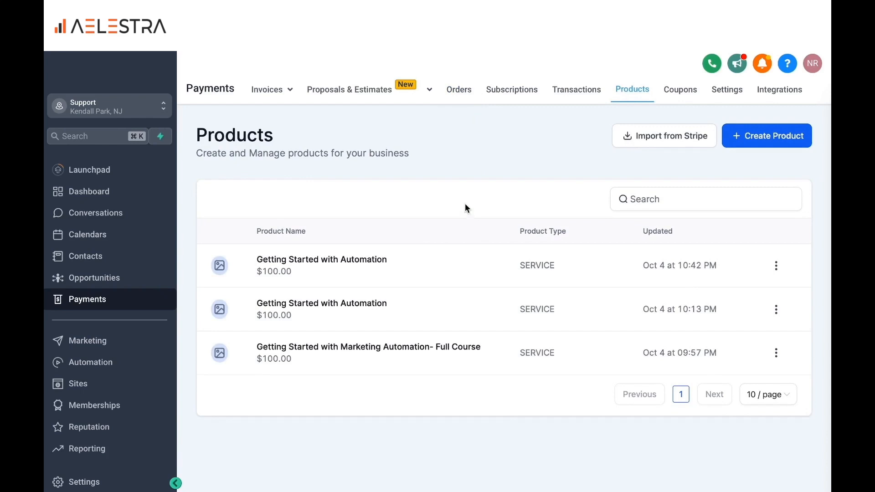
Look over the Orders, Subscriptions and Transactions pages in Payments
click(460, 94)
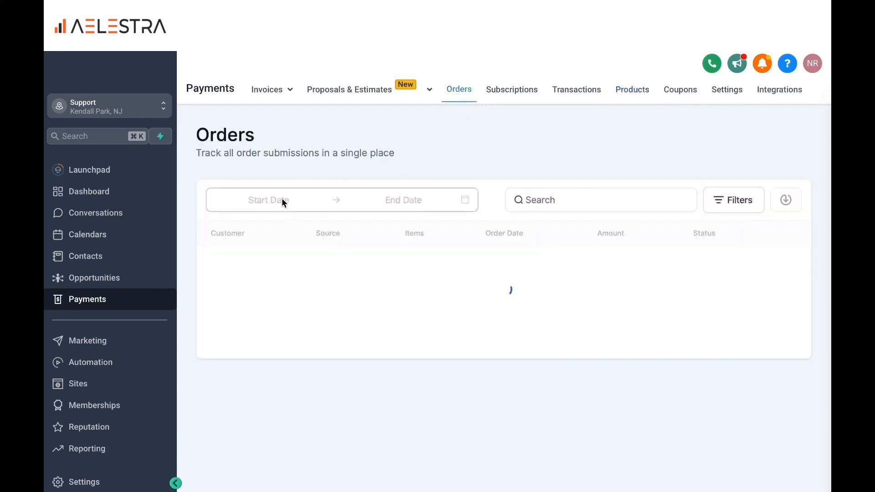
click(512, 91)
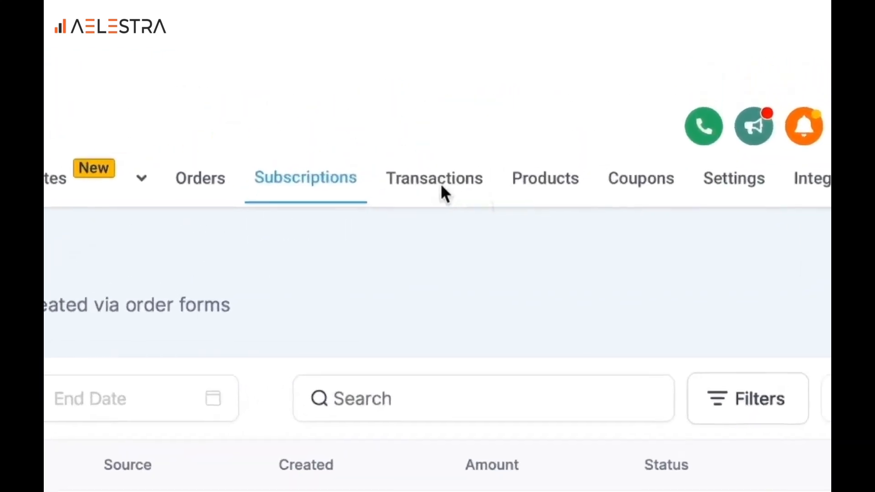
click(580, 92)
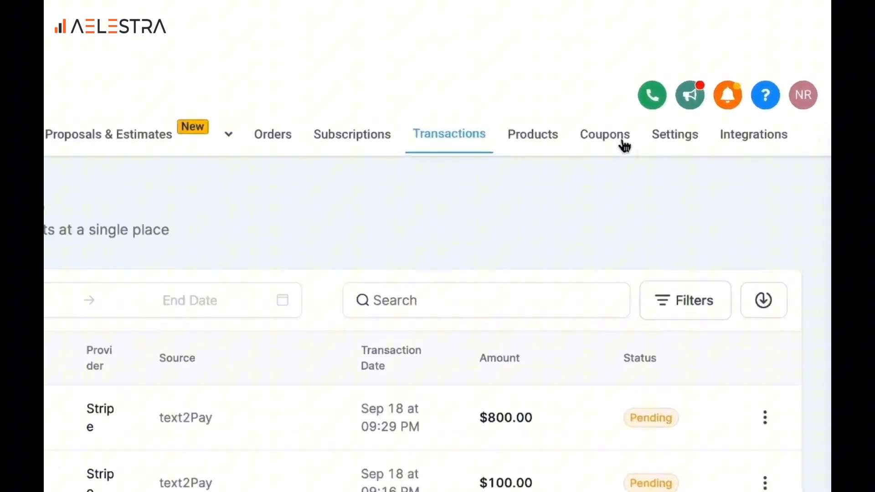
Start a new coupon in Payments with the name CHRISTMAS DISCOUNT and the coupon code CD20
click(683, 95)
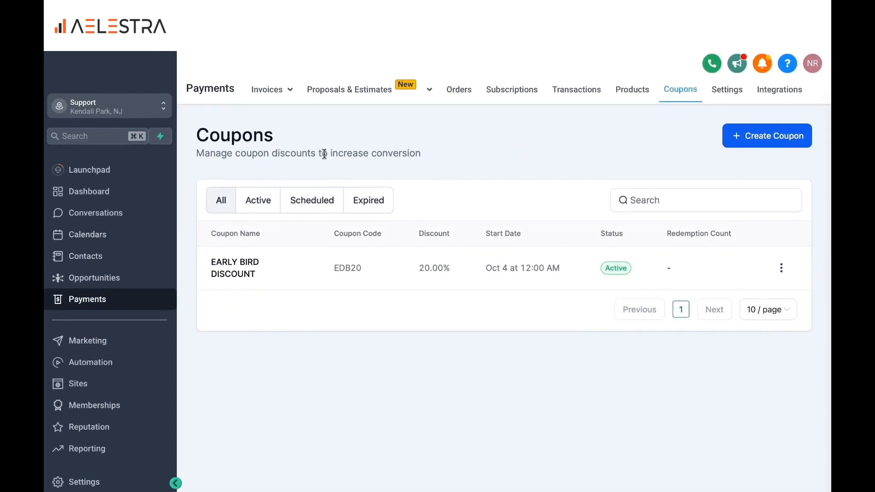
click(751, 143)
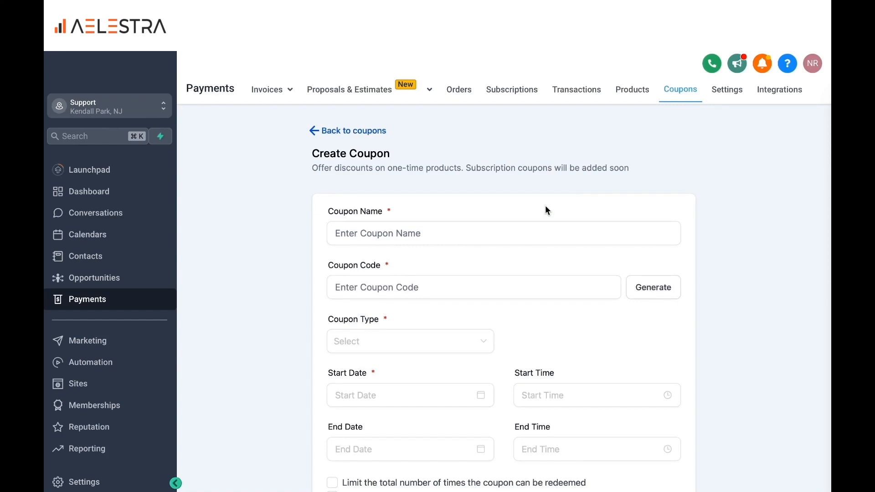
scroll(545, 209, down, 2)
click(380, 181)
text(CHRISTMAS DISCOUNT)
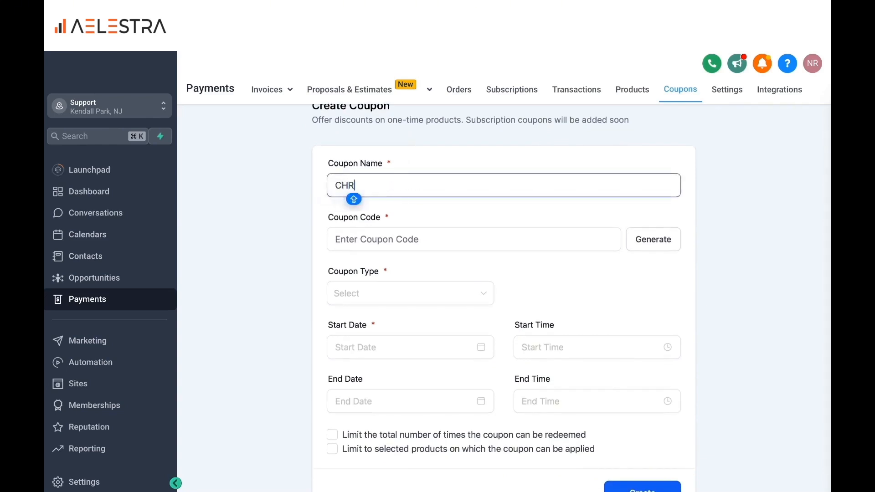
click(360, 235)
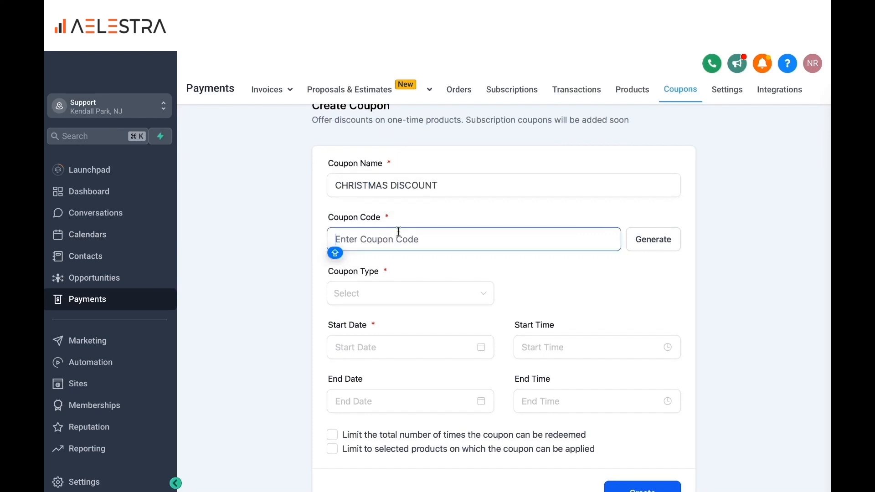
text(CD20)
scroll(458, 186, down, 1)
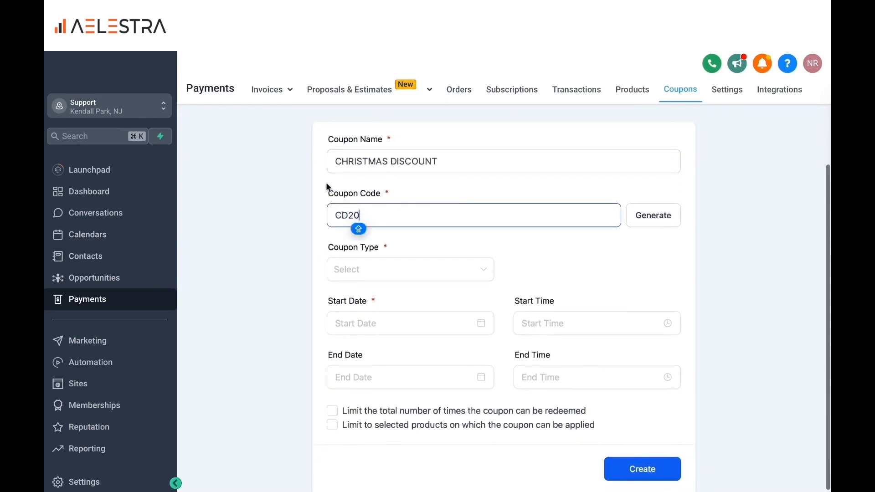
Make the coupon a Percentage Coupon with a 20% discount offered
click(380, 271)
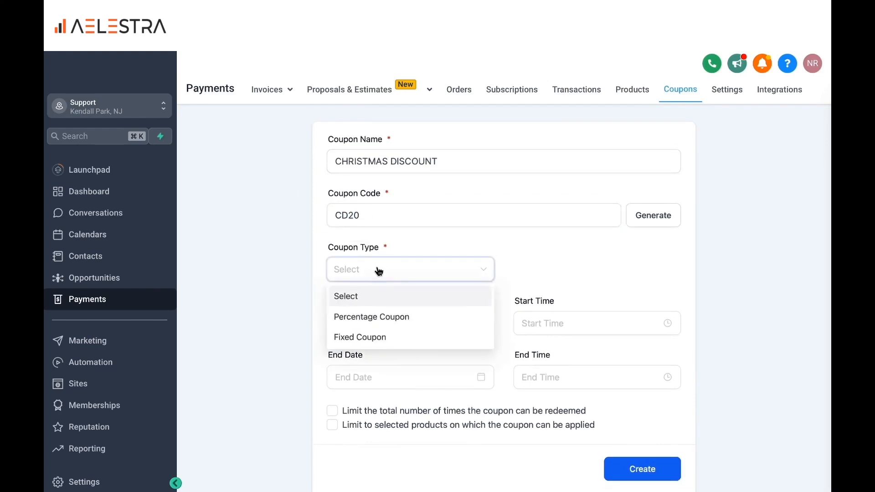
click(370, 325)
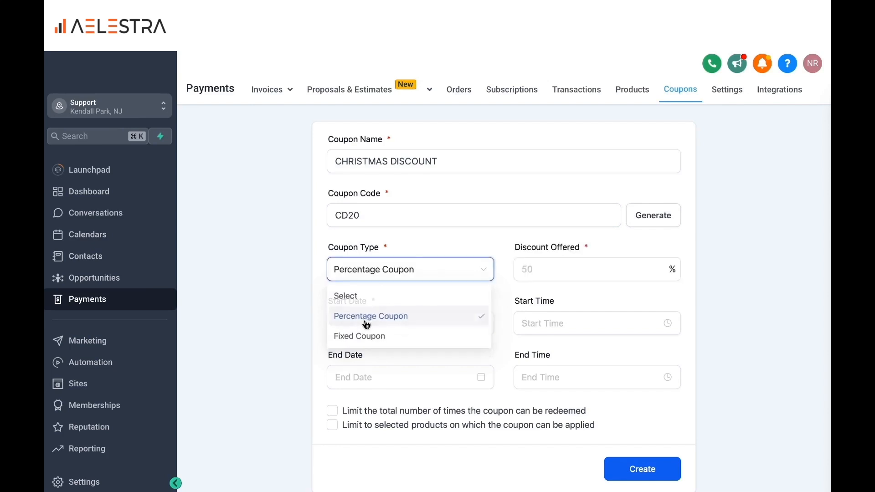
click(546, 267)
text(20)
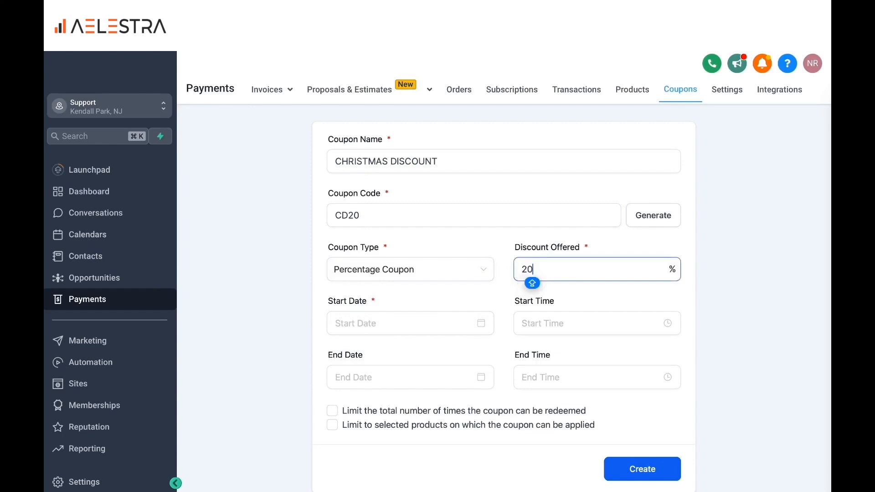
Set the coupon's start date to October 22, 2023
click(380, 284)
scroll(380, 284, down, 1)
click(359, 308)
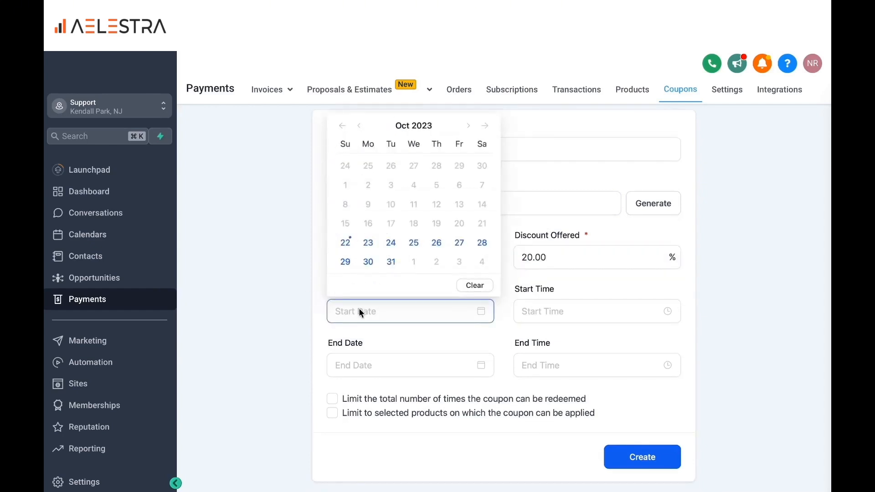
click(346, 244)
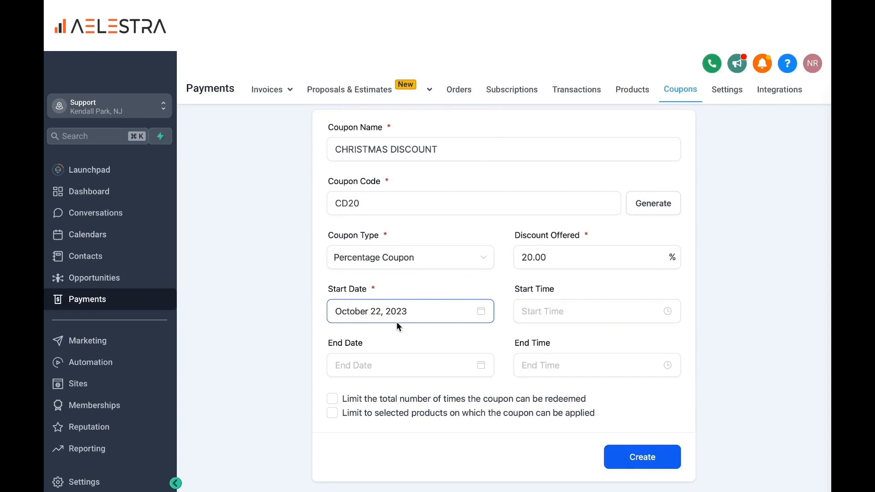
Limit the total number of times the coupon can be redeemed to 50
click(333, 400)
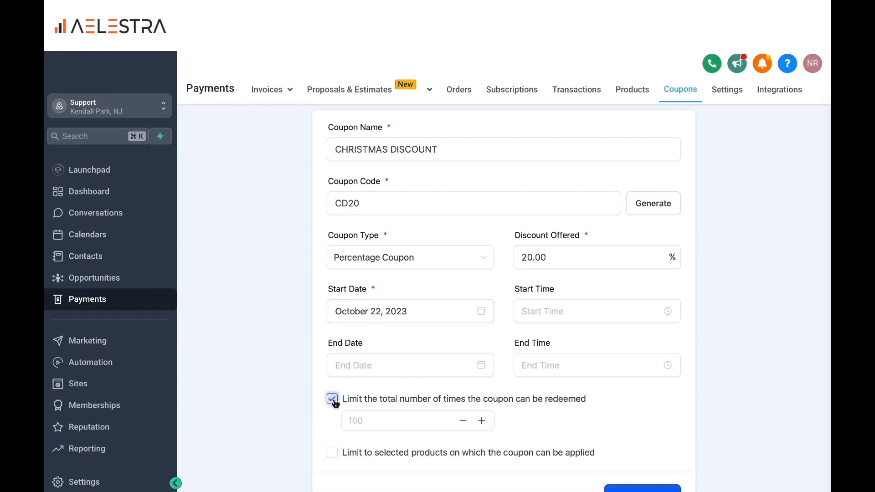
scroll(434, 348, down, 1)
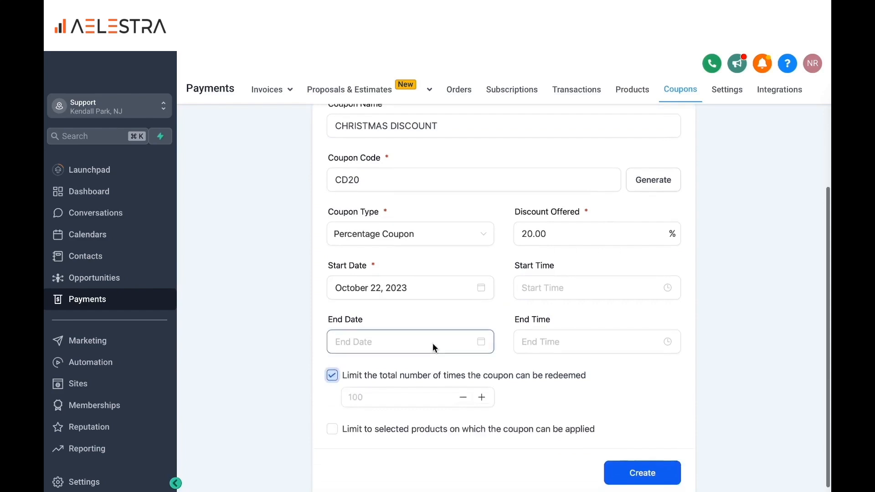
click(381, 397)
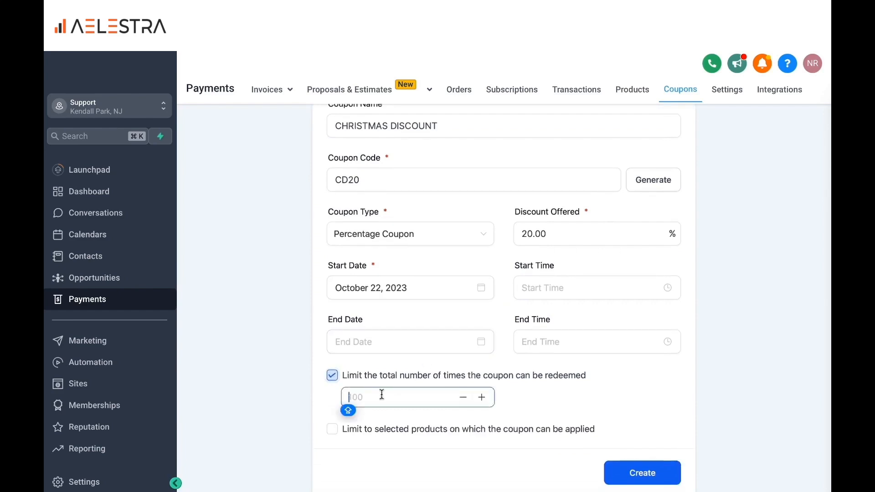
text(50)
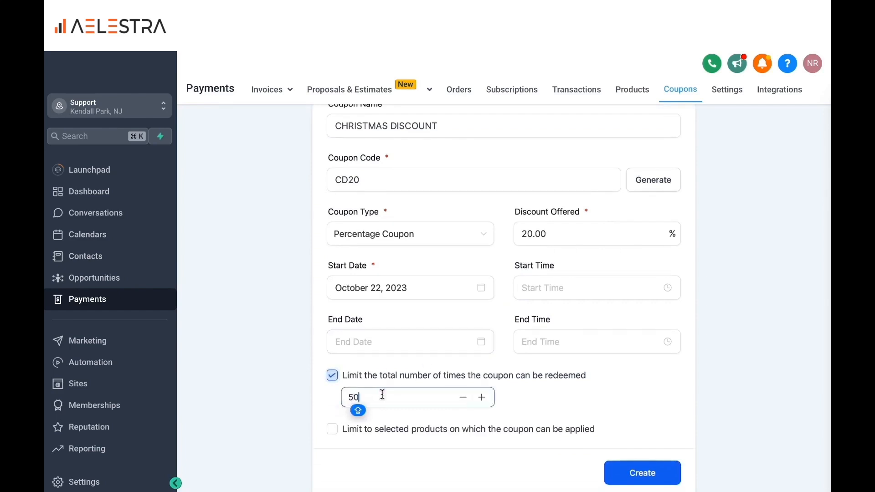
scroll(382, 395, down, 1)
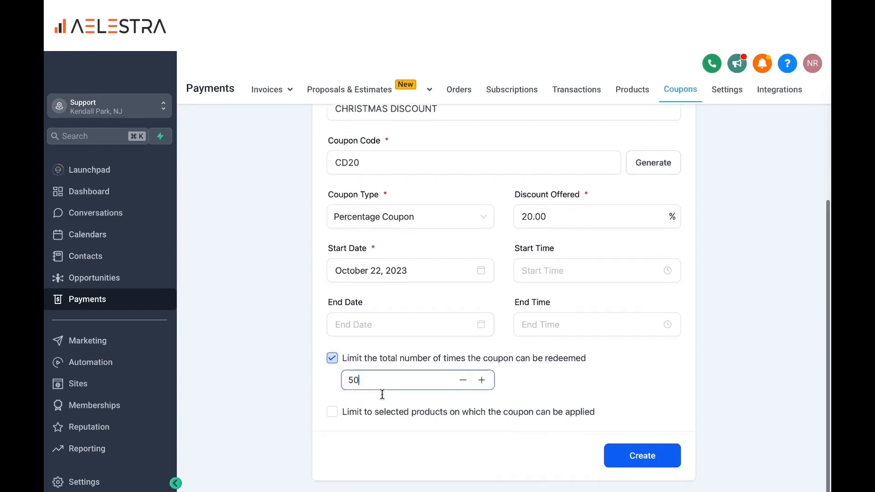
Limit the coupon to the first listed product Getting Started with Automation and create the coupon
click(336, 416)
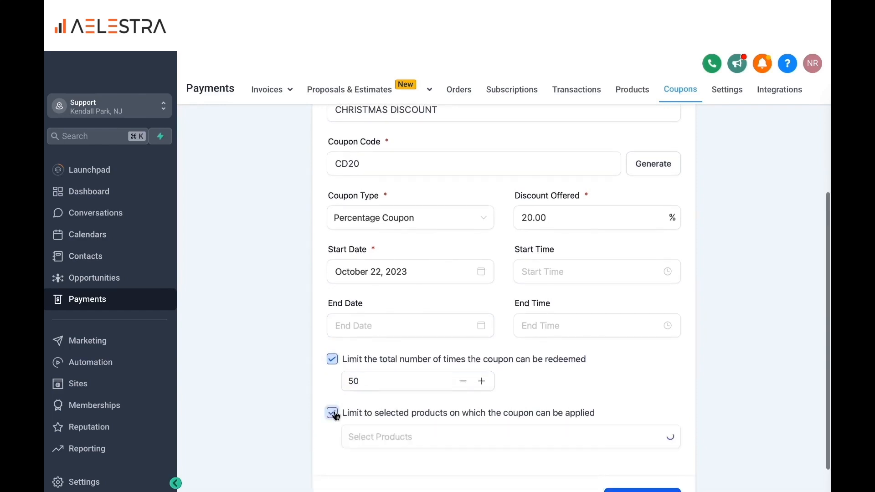
scroll(427, 387, down, 2)
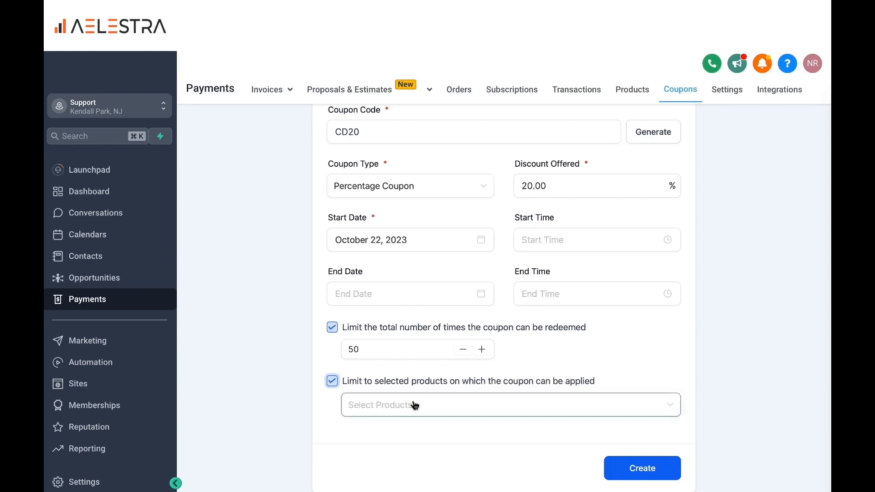
click(414, 404)
scroll(413, 405, down, 1)
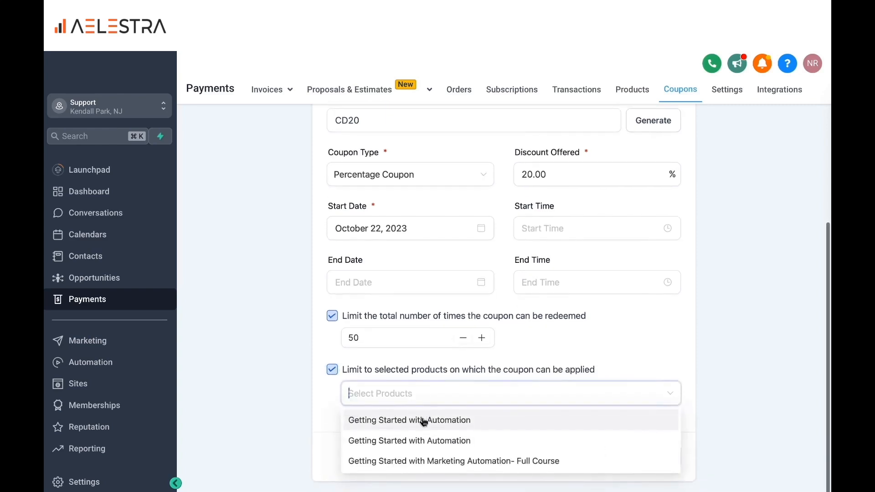
click(425, 419)
click(627, 356)
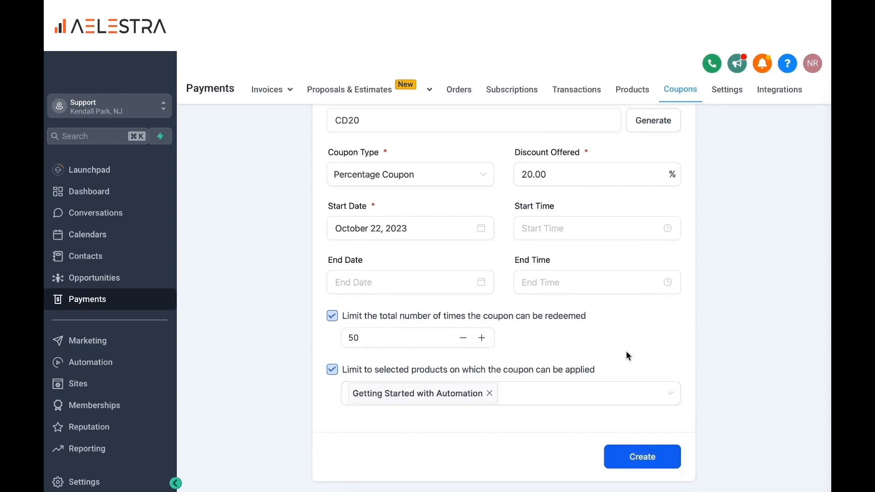
scroll(634, 316, up, 2)
scroll(634, 316, down, 2)
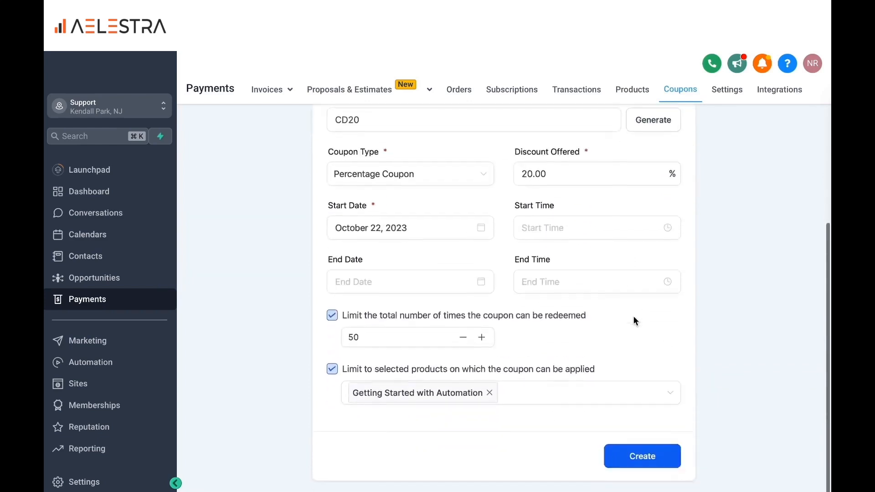
click(644, 458)
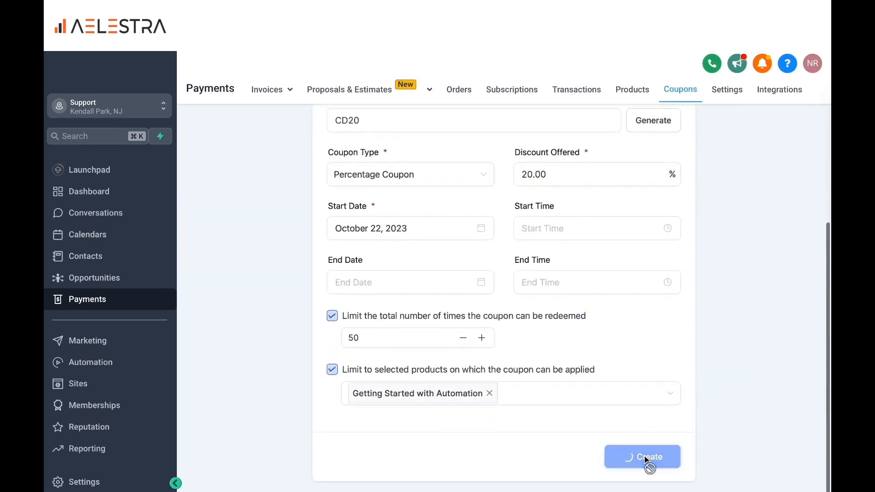